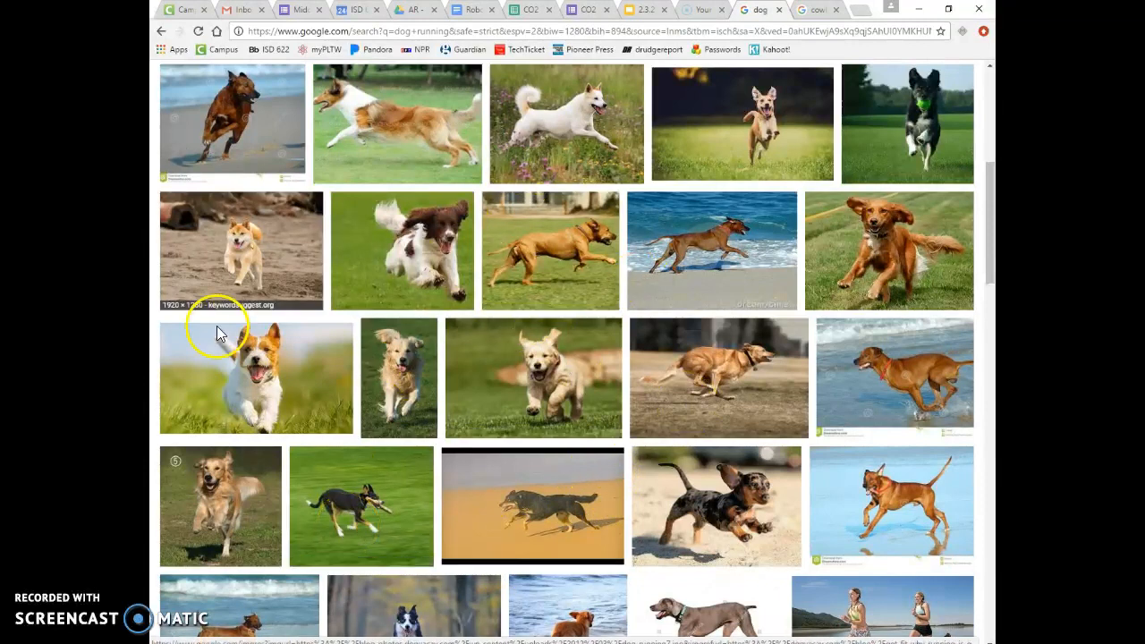
# - Look at the cowboy image preview and return to the running dog search results
pyautogui.click(816, 10)
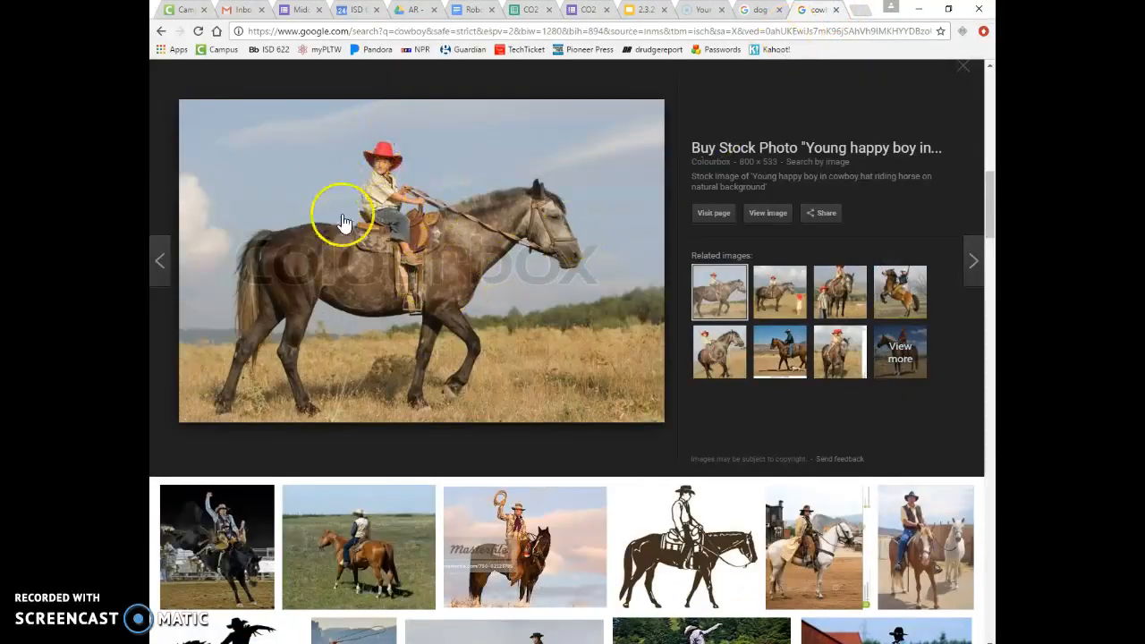
pyautogui.click(754, 9)
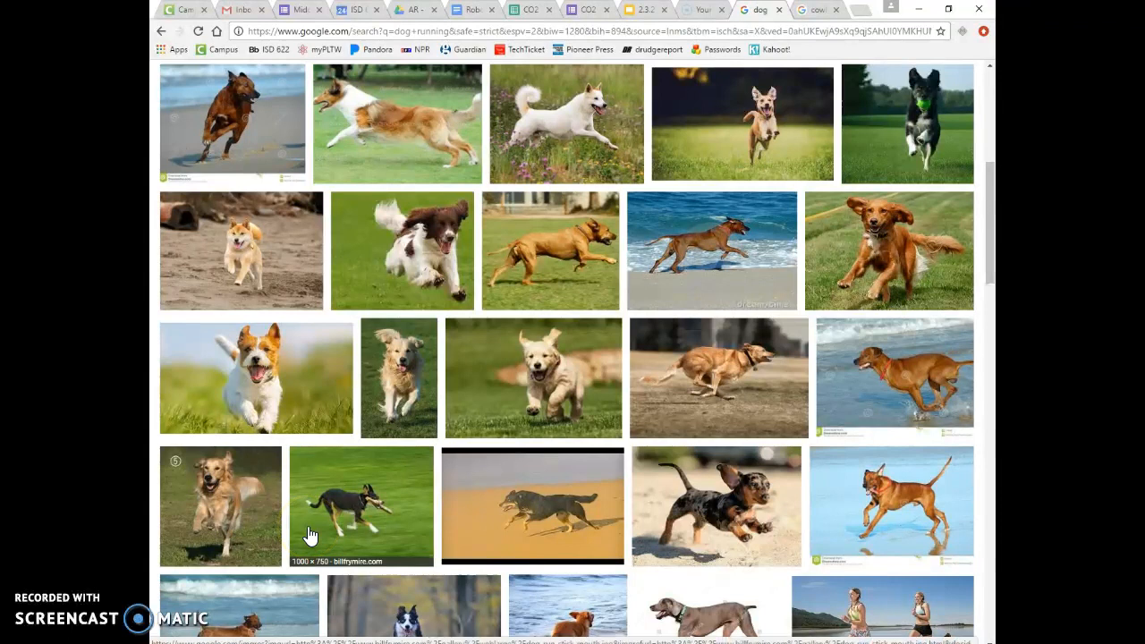
pyautogui.click(361, 481)
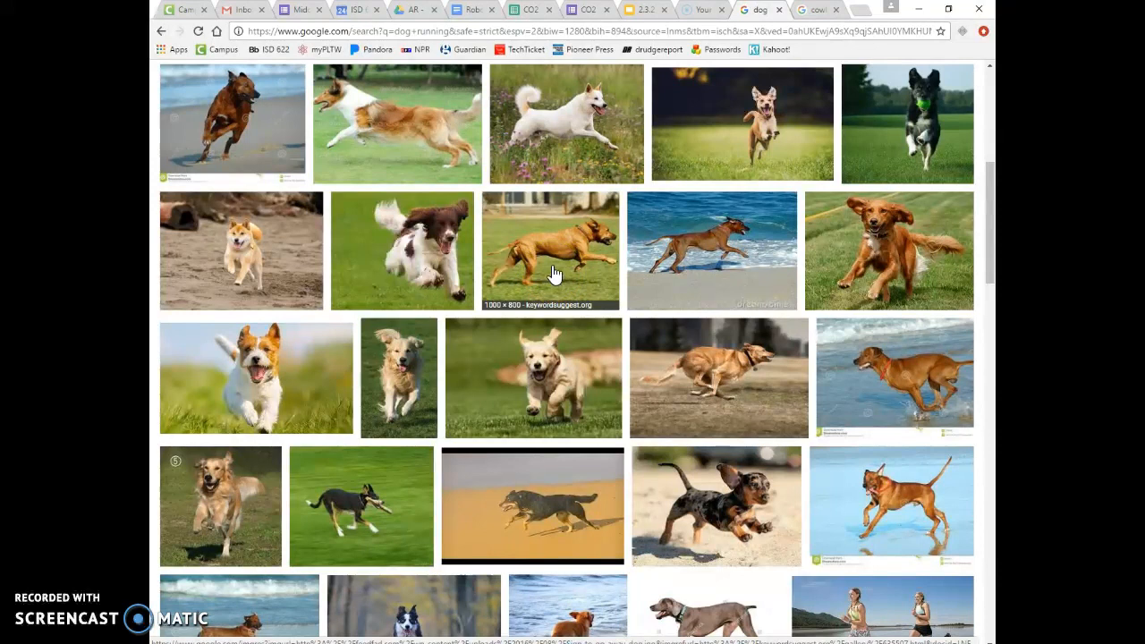
# - Save the side-view image of the brown running dog on grass to the Pictures folder as Dog
pyautogui.click(523, 267)
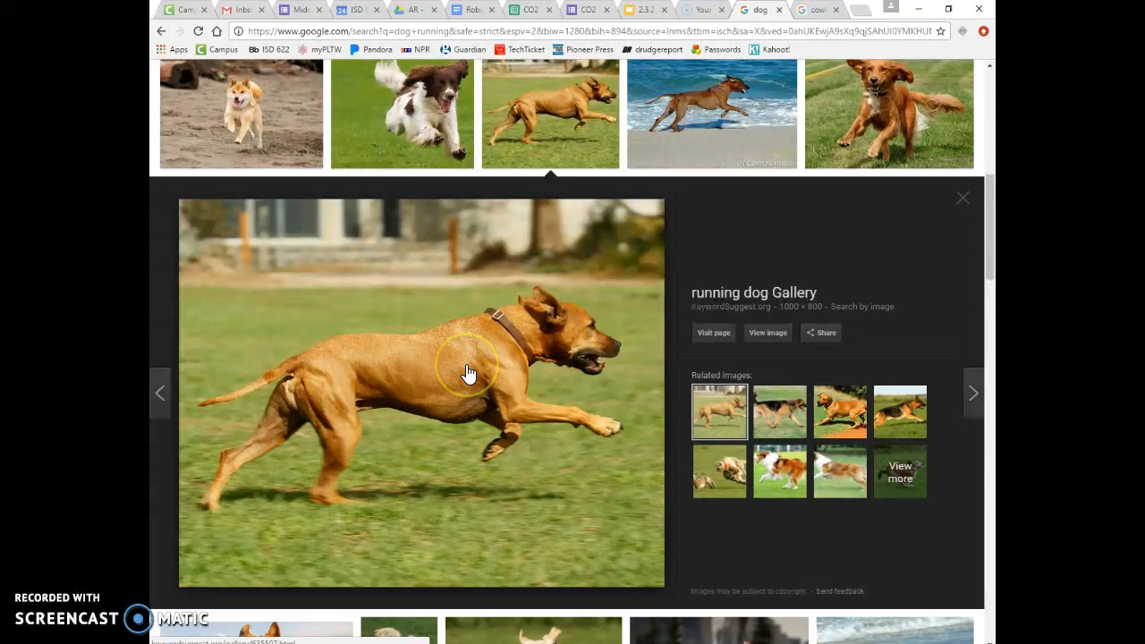
pyautogui.rightClick(399, 388)
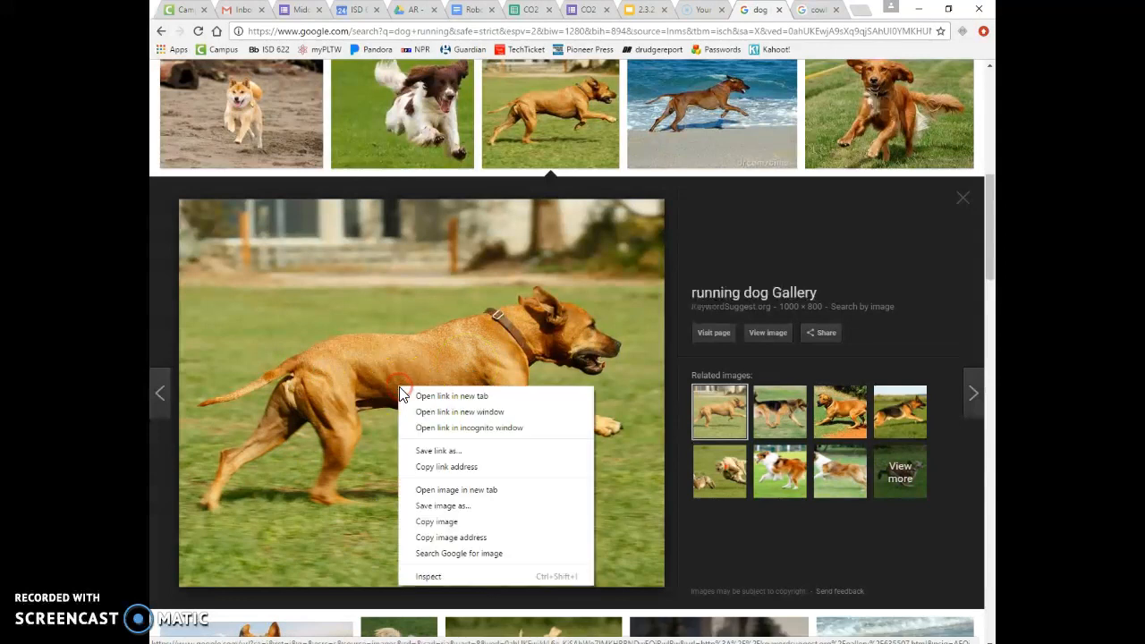
pyautogui.click(455, 506)
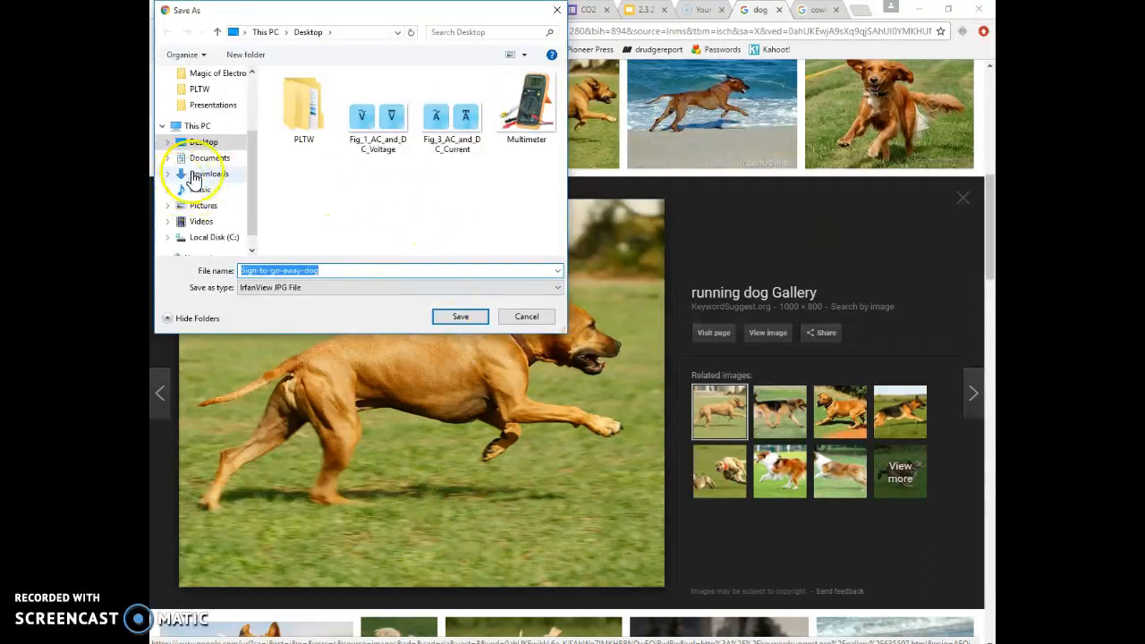
pyautogui.click(200, 206)
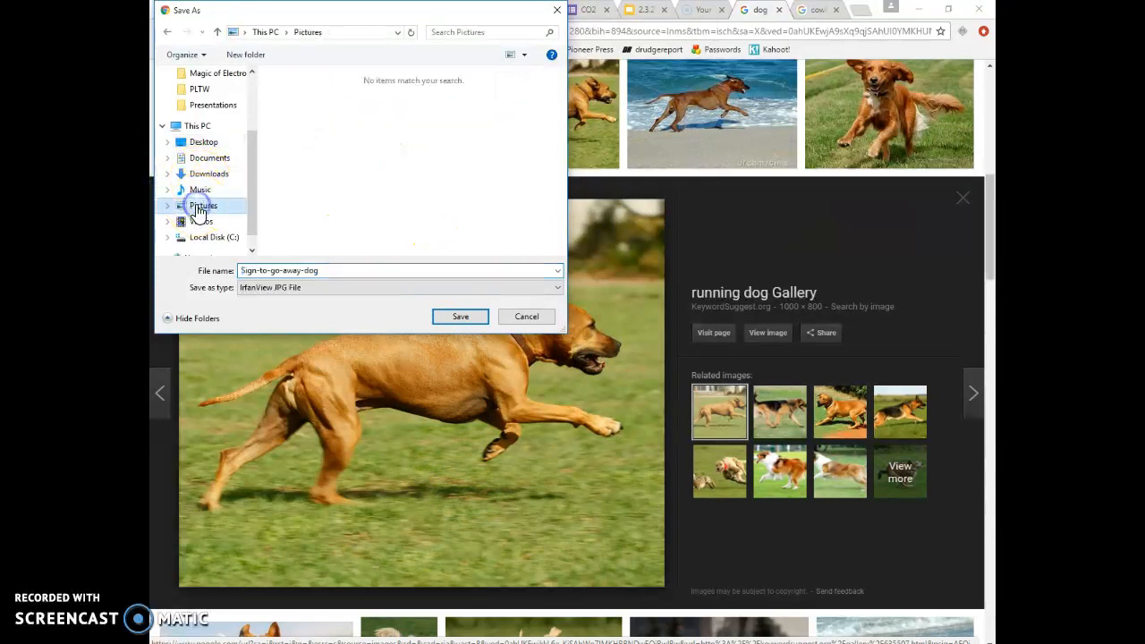
pyautogui.moveTo(337, 272); pyautogui.dragTo(244, 276)
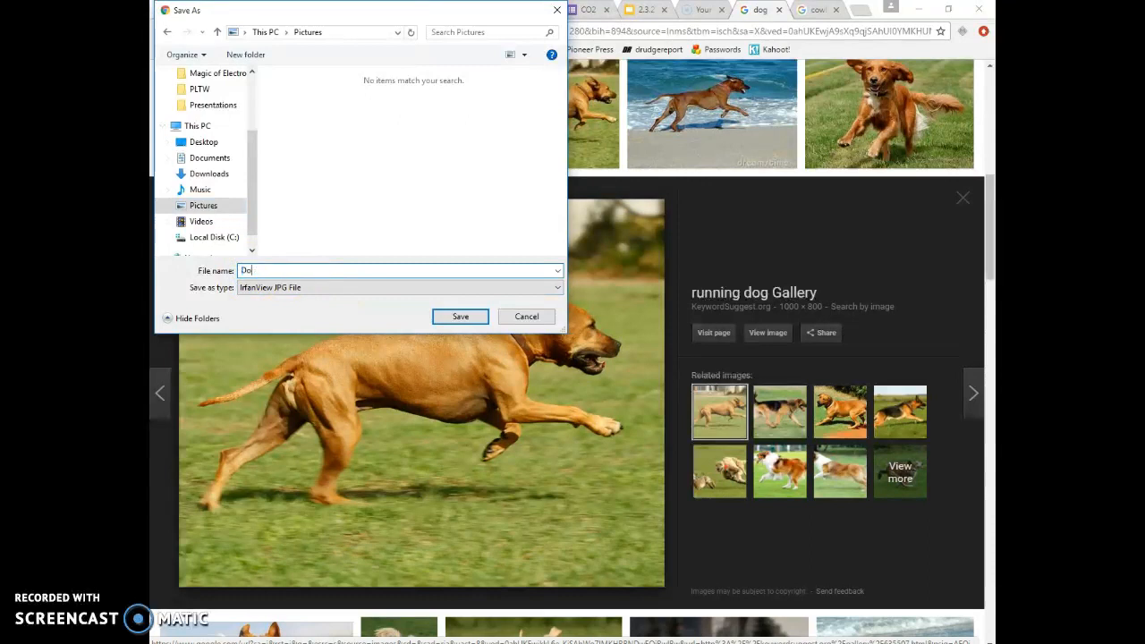
pyautogui.click(460, 318)
# - Compare the boy-on-horse image with the running dog image, checking how each subject is posed
pyautogui.click(816, 10)
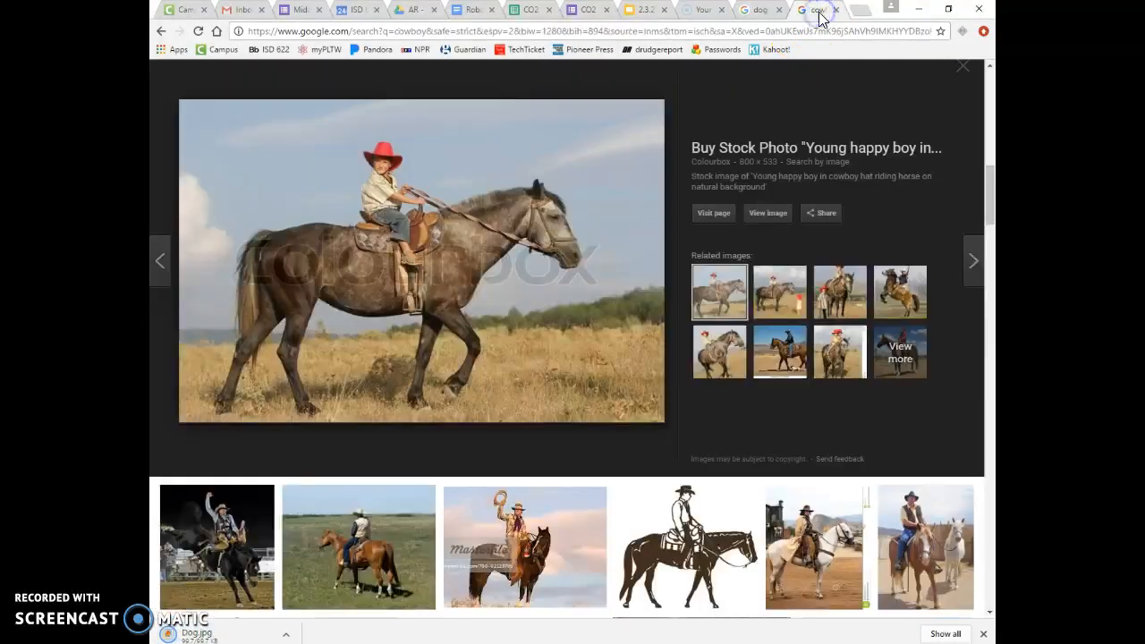
pyautogui.scroll(2, 568, 254)
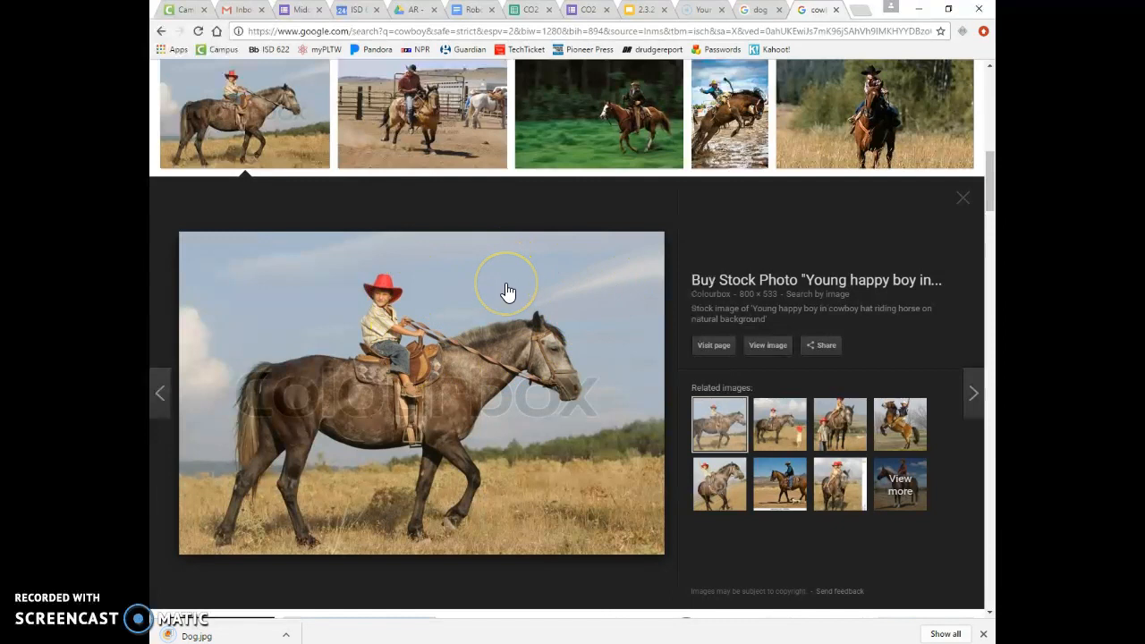
pyautogui.click(763, 10)
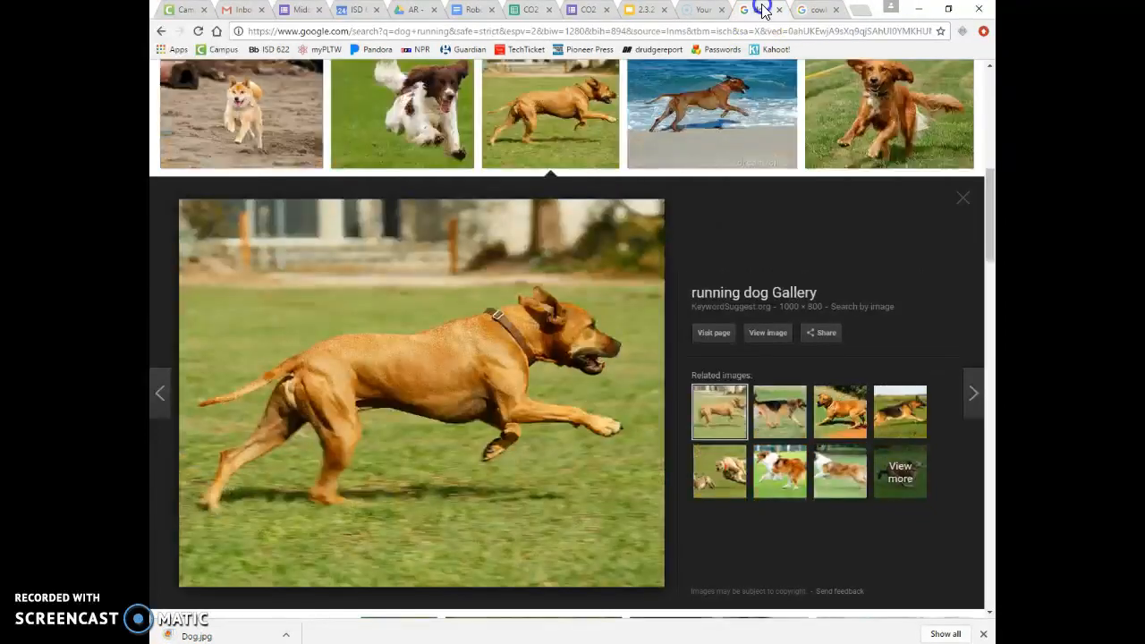
pyautogui.click(813, 12)
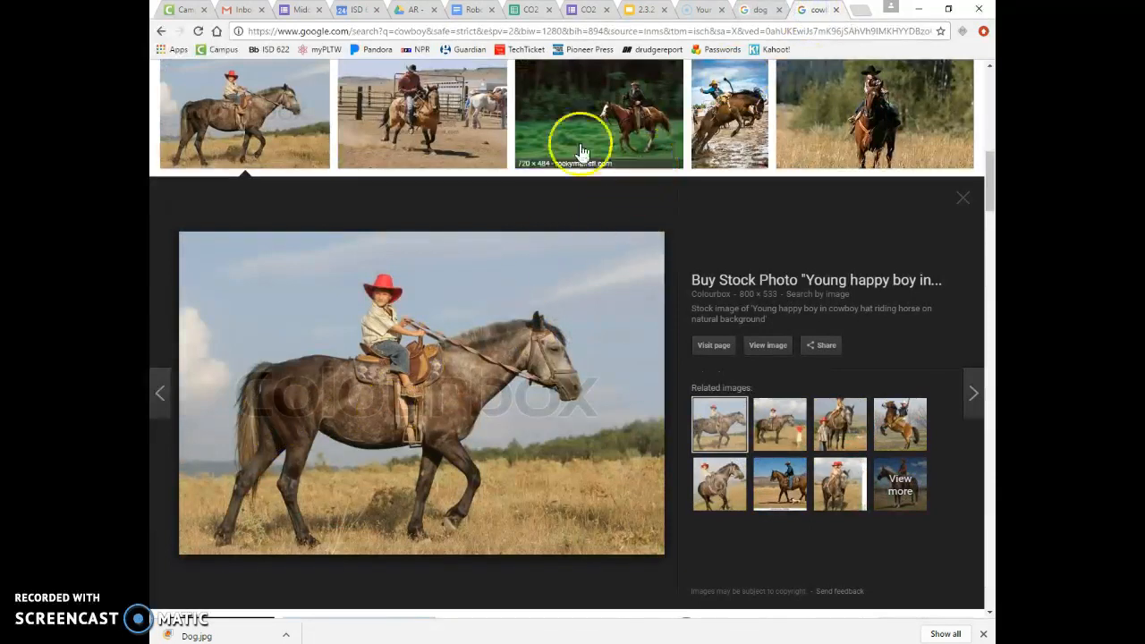
pyautogui.click(762, 9)
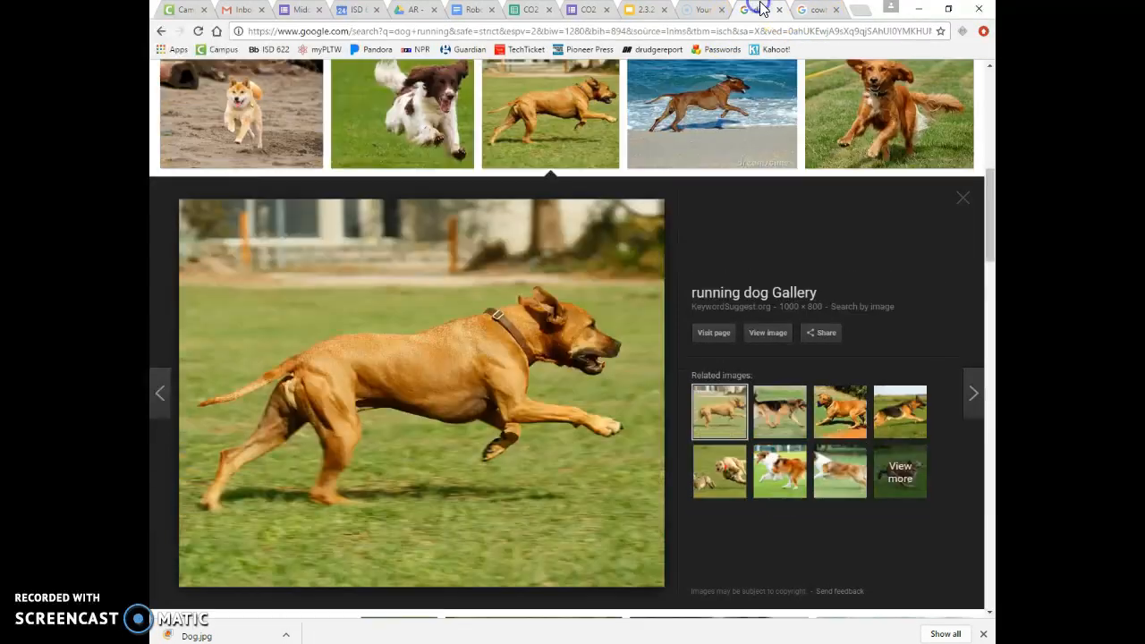
# - Save the image of the boy in the red hat riding a horse to the Pictures folder as cowboy
pyautogui.click(814, 10)
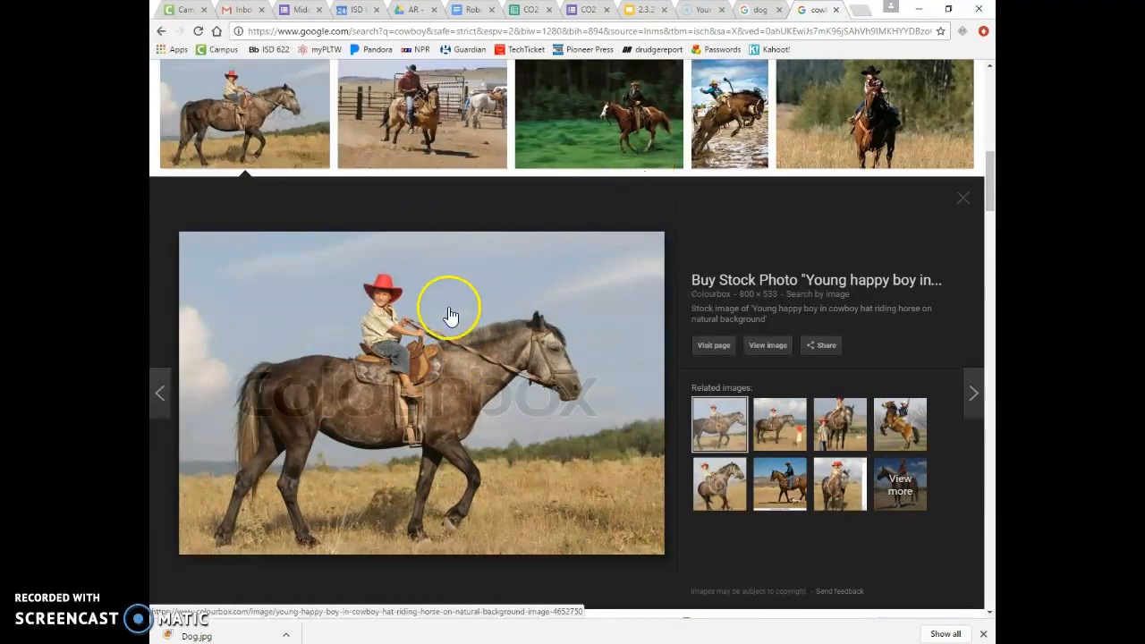
pyautogui.rightClick(399, 338)
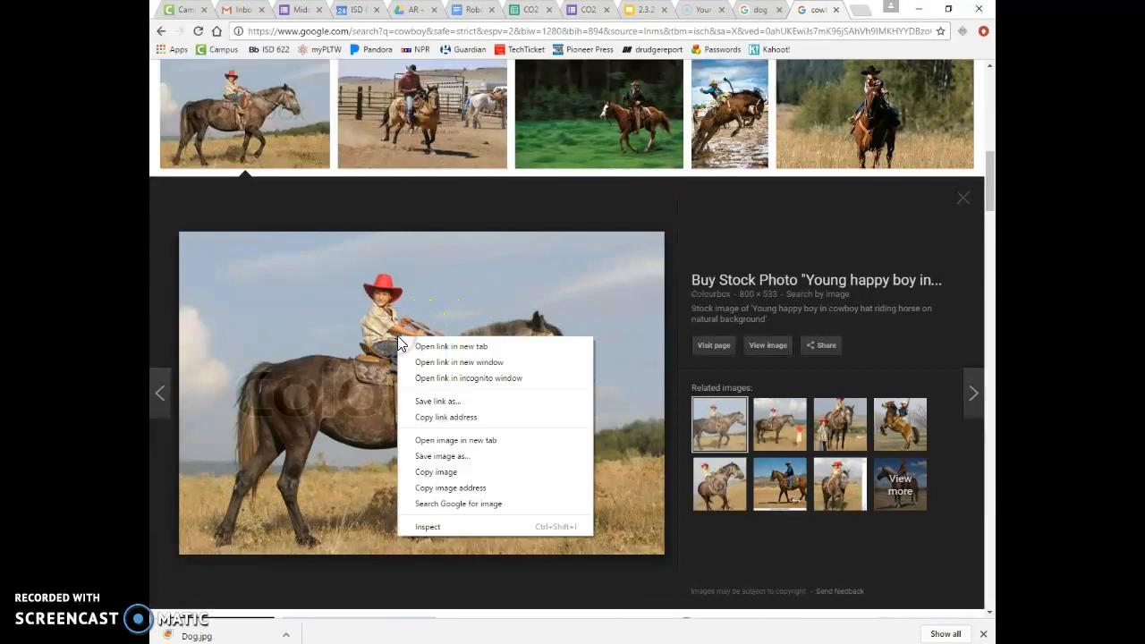
pyautogui.click(445, 456)
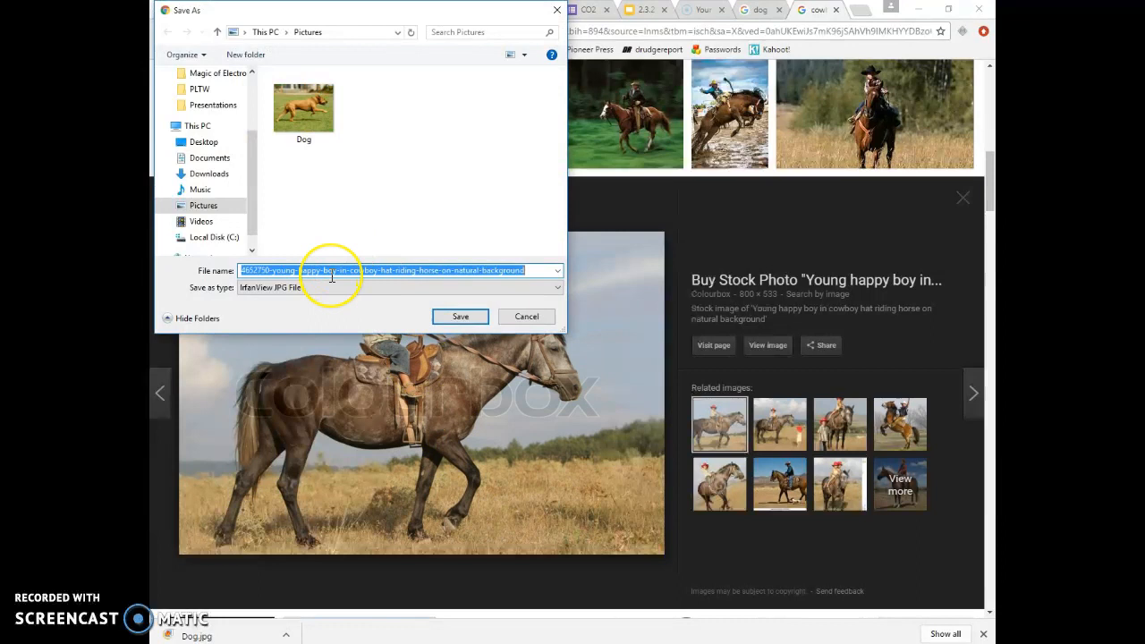
pyautogui.write('cc')
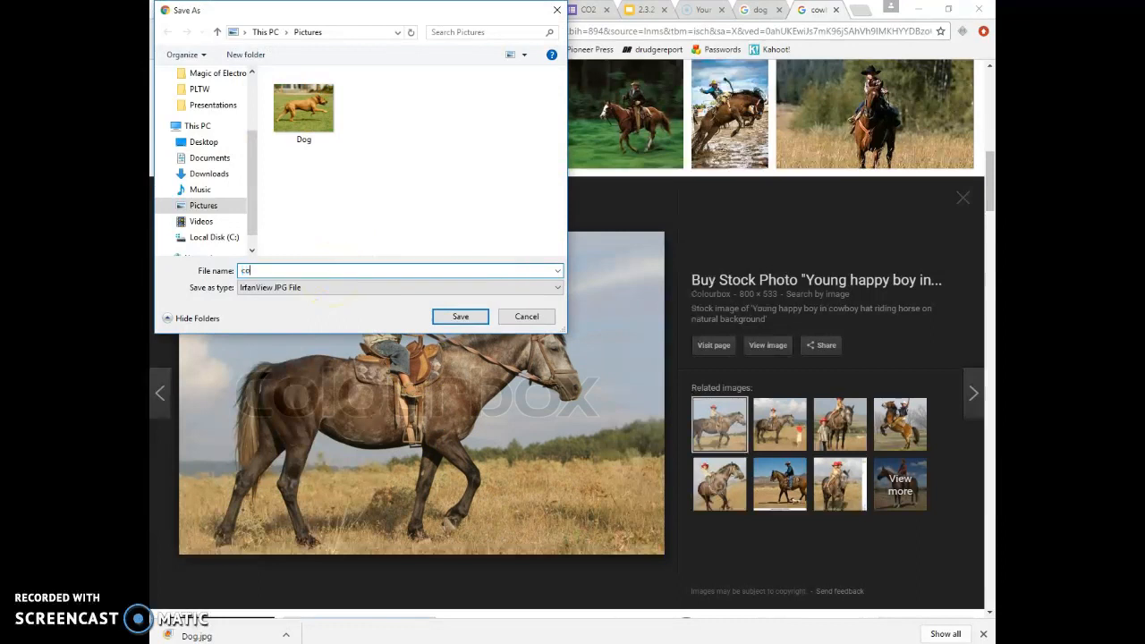
pyautogui.click(461, 319)
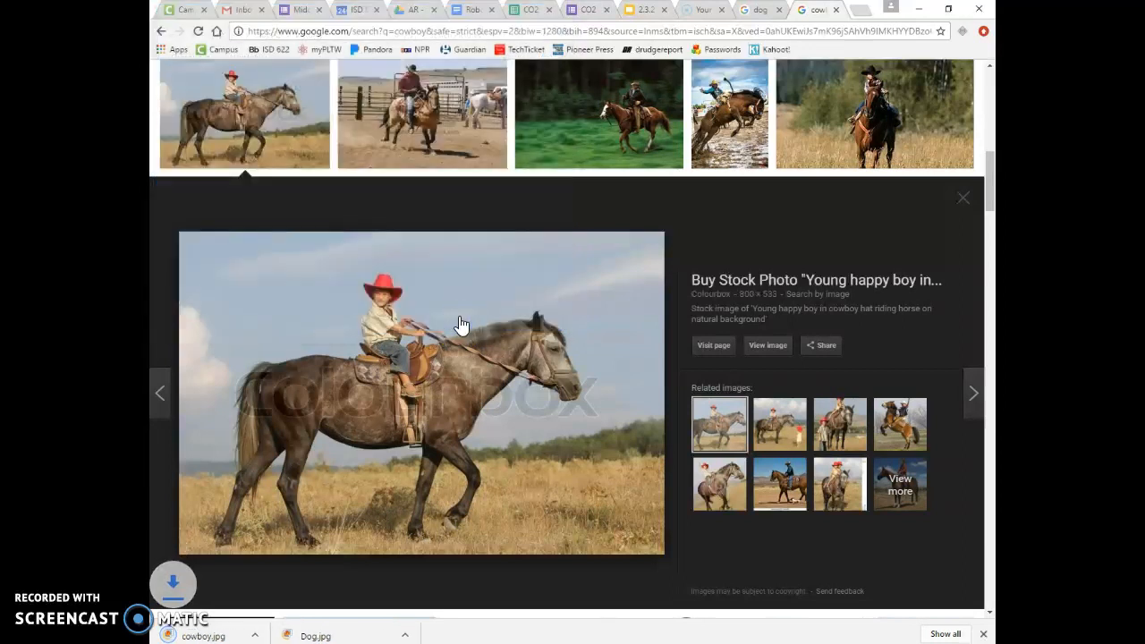
# - Minimize the browser, launch Adobe Photoshop Elements 7 from the desktop and enter its Edit workspace
pyautogui.click(918, 13)
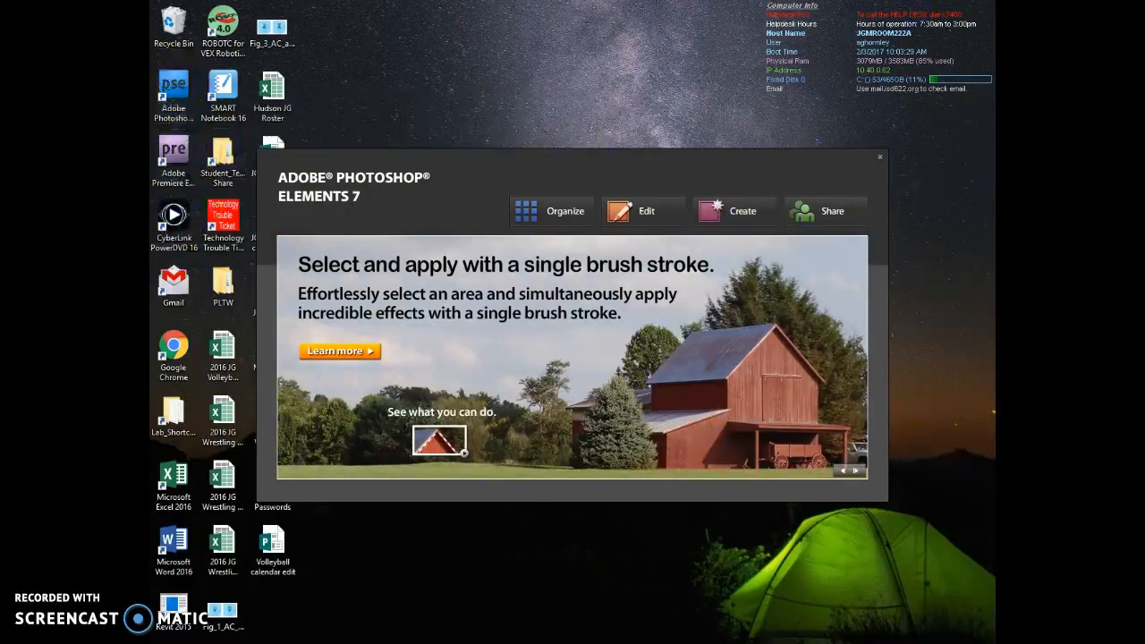
pyautogui.click(174, 100)
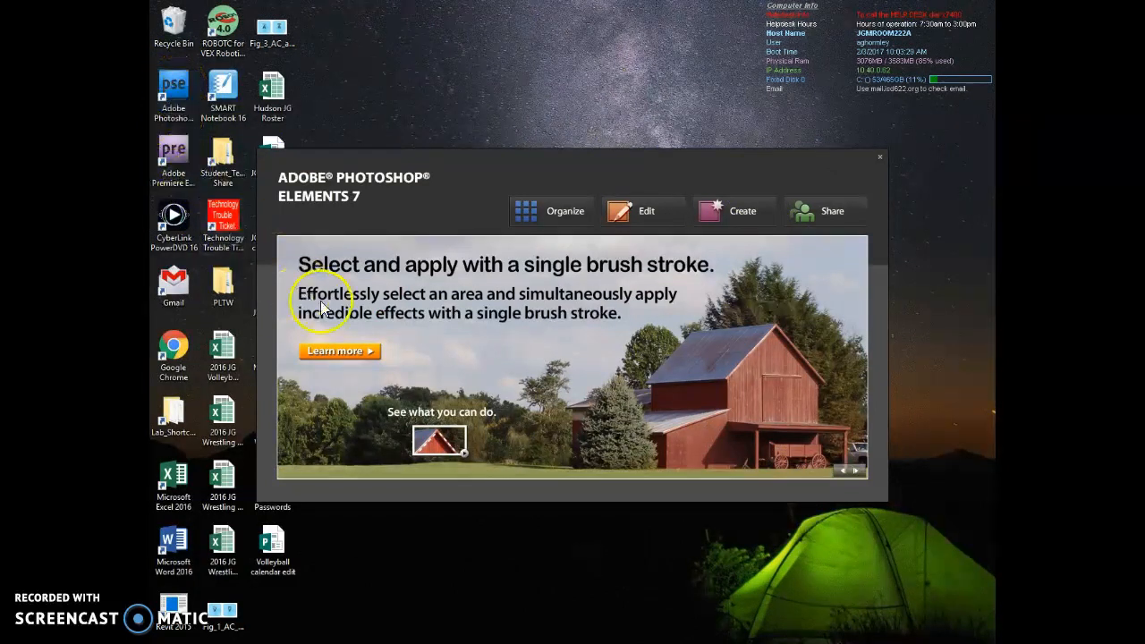
pyautogui.click(643, 211)
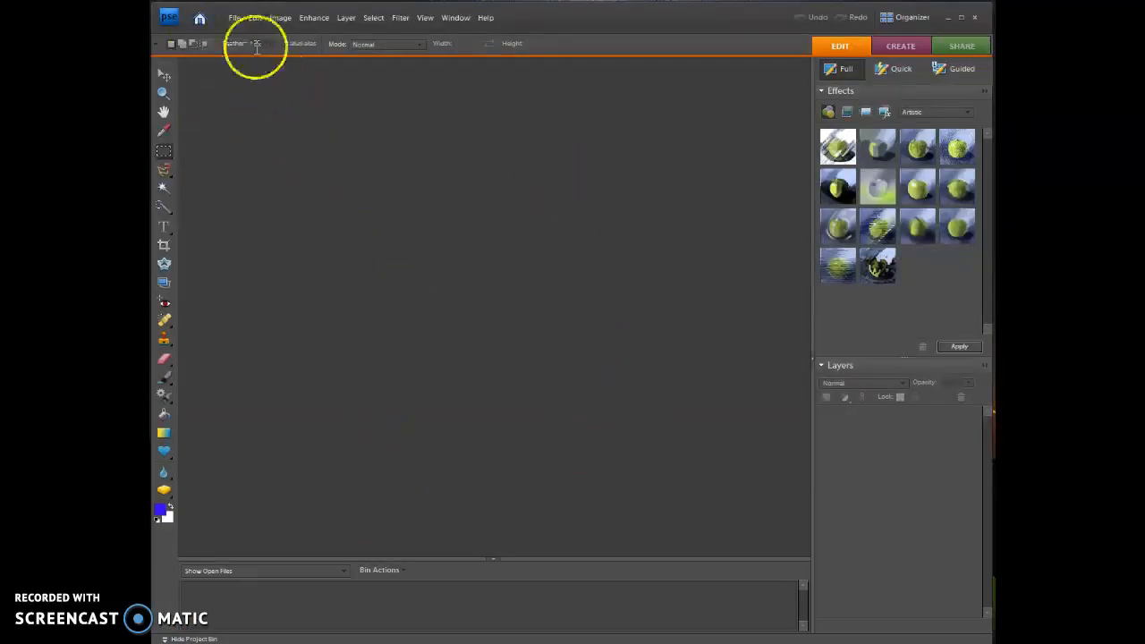
# - Open the cowboy image from the Pictures folder
pyautogui.click(233, 24)
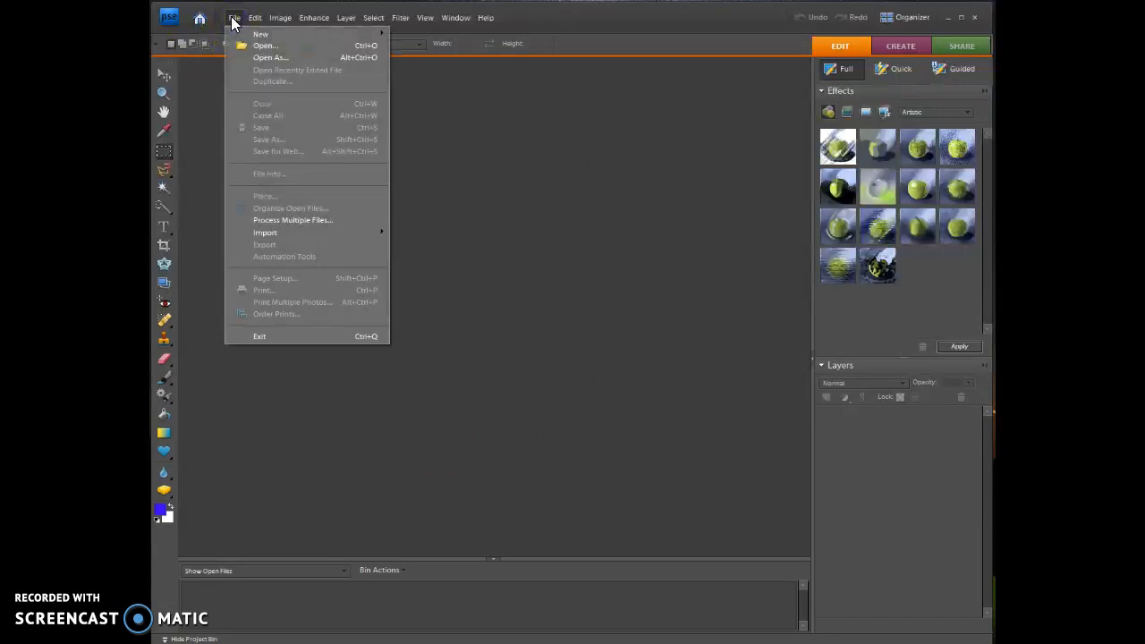
pyautogui.click(243, 46)
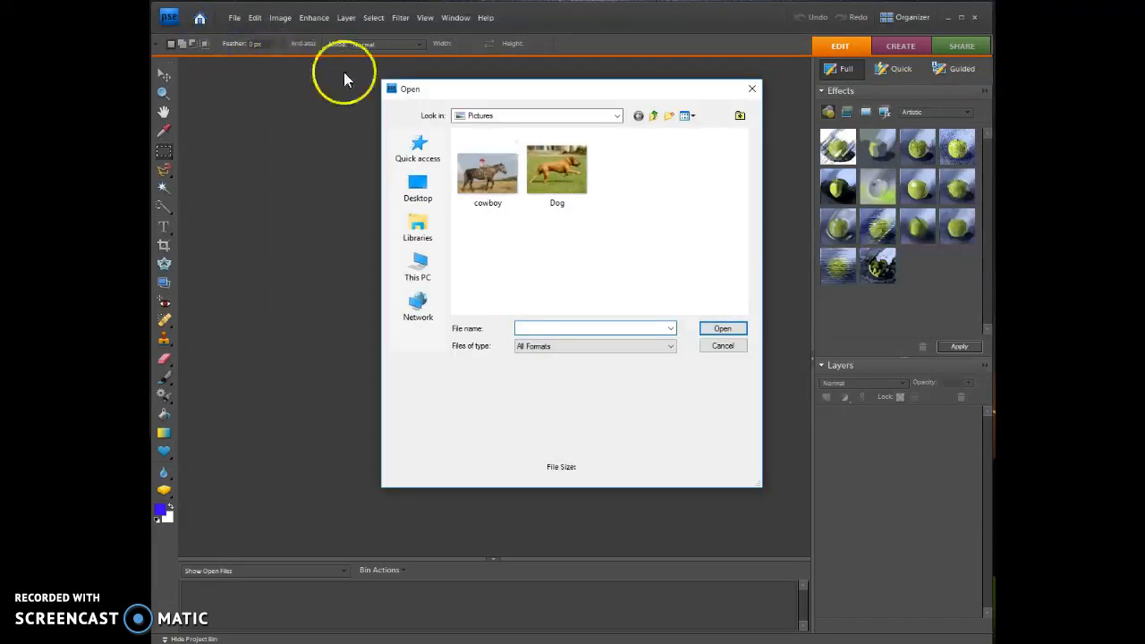
pyautogui.click(483, 179)
pyautogui.click(734, 328)
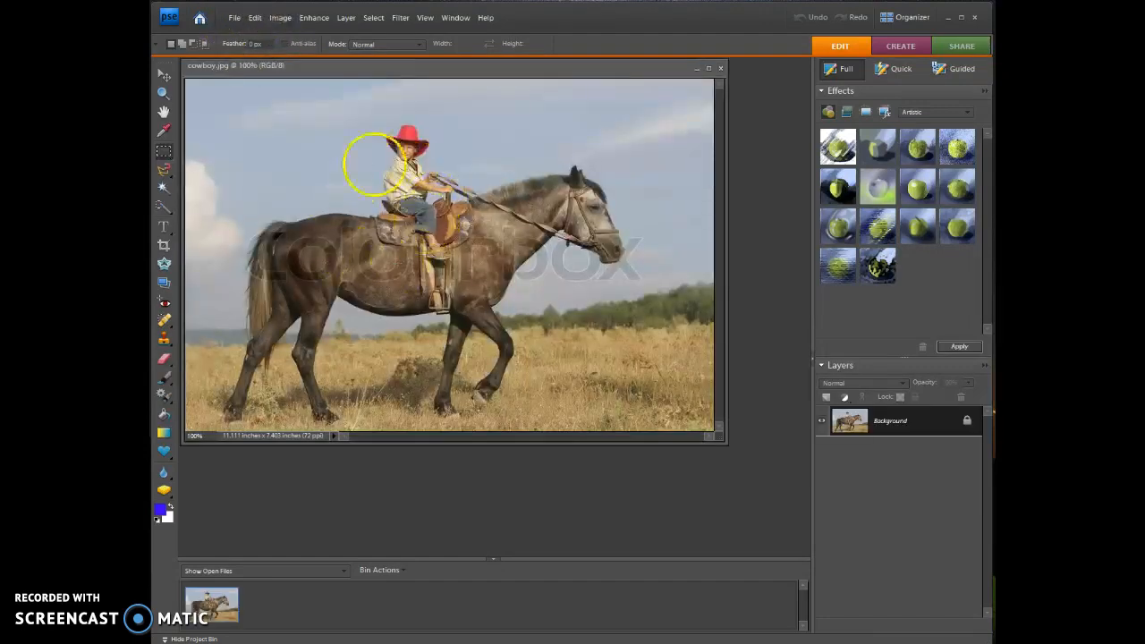
# - Open the Dog image from the Pictures folder as a second document
pyautogui.click(235, 17)
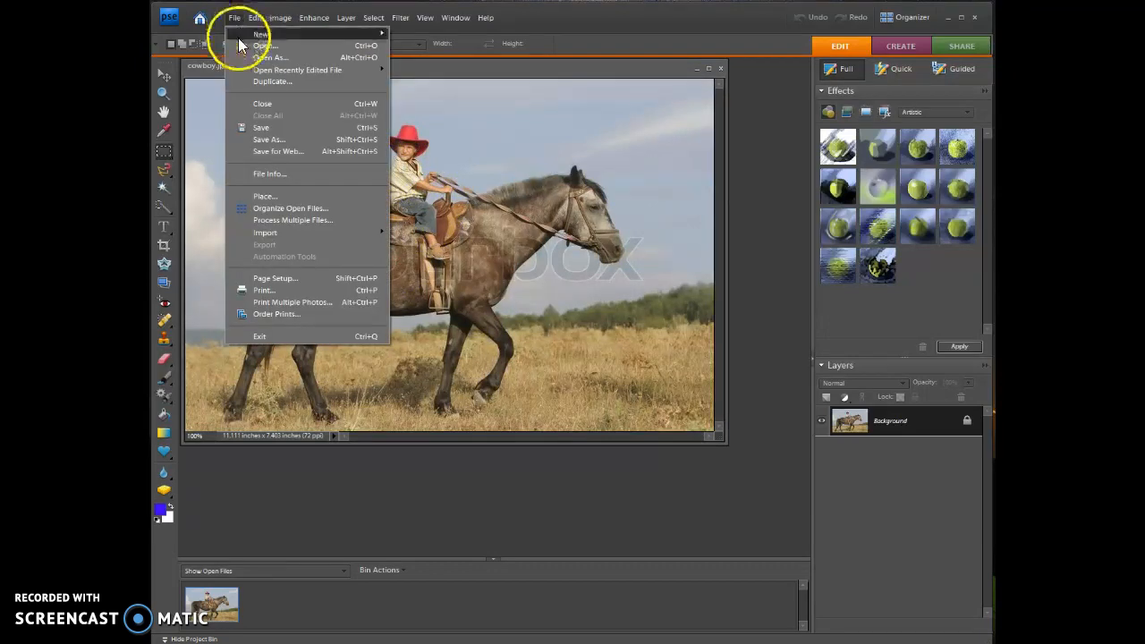
pyautogui.click(242, 46)
pyautogui.click(549, 170)
pyautogui.click(723, 330)
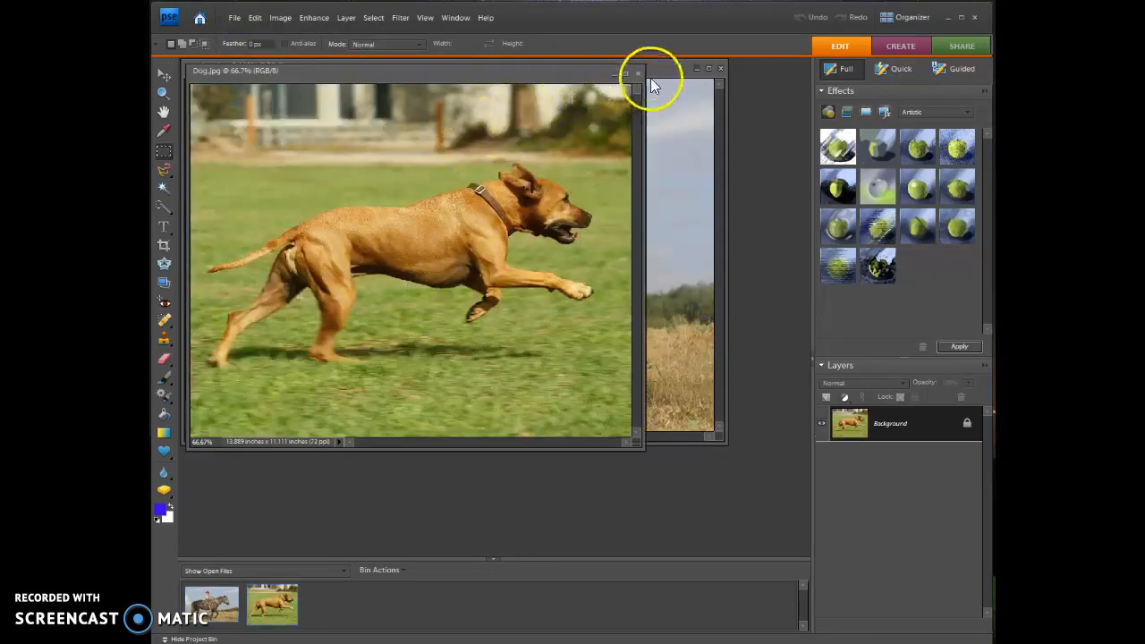
# - Bring the cowboy.jpg document to the front and maximize its window
pyautogui.click(687, 68)
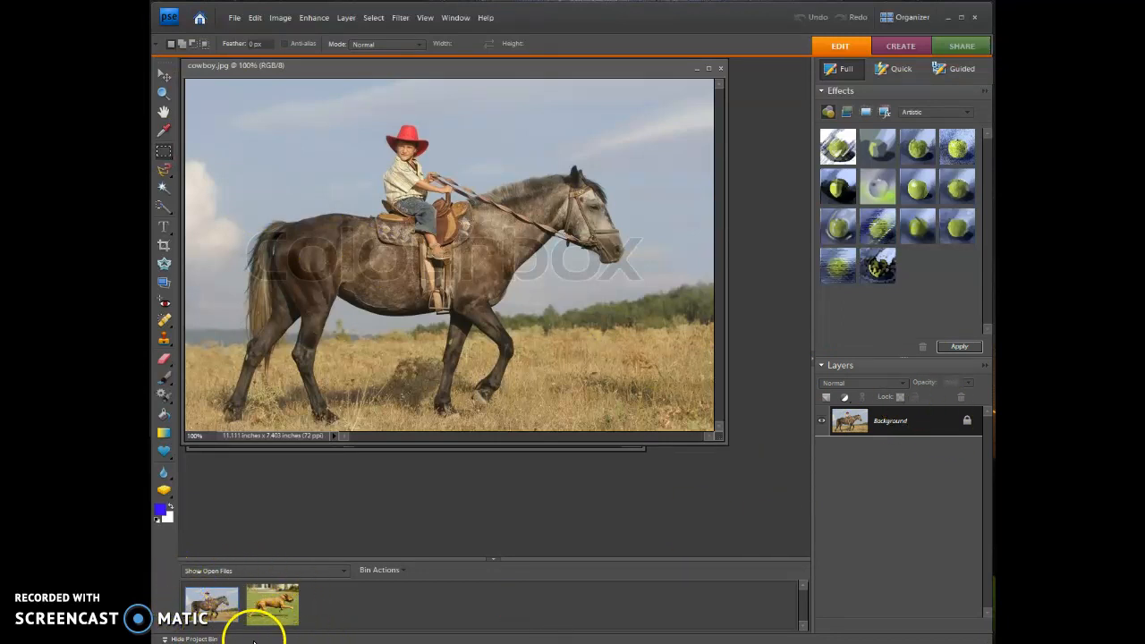
pyautogui.click(709, 68)
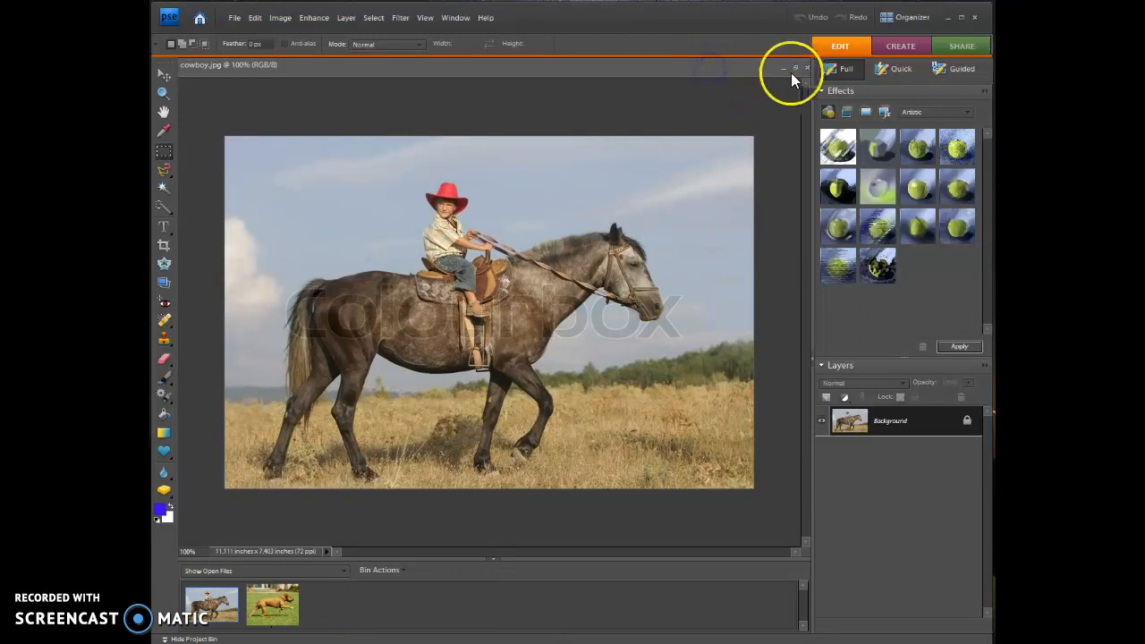
pyautogui.click(795, 69)
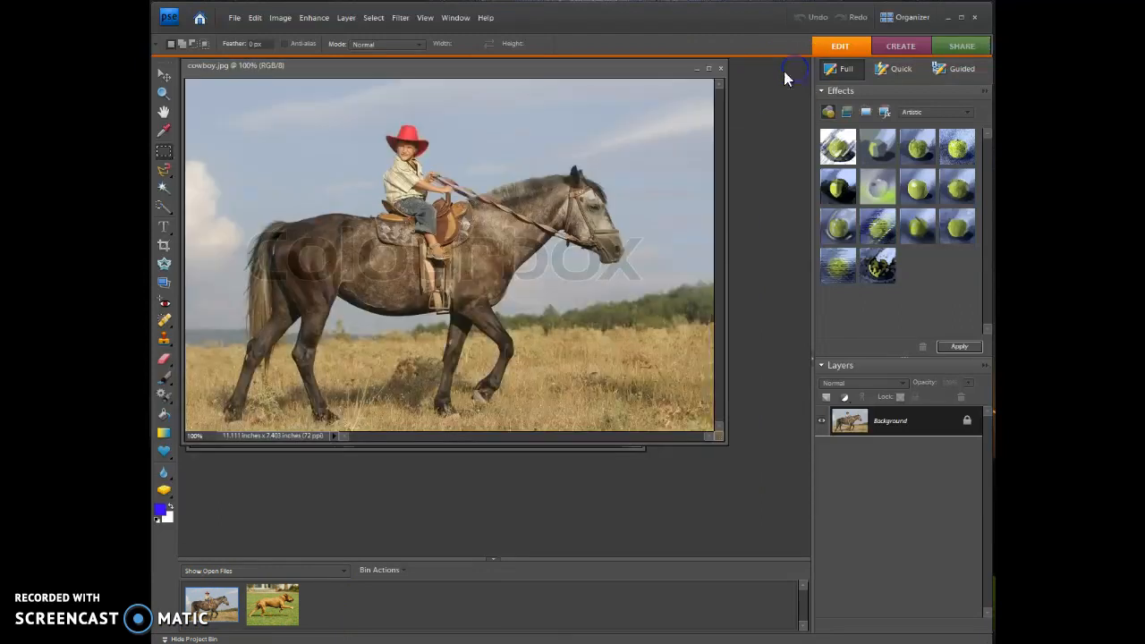
pyautogui.click(708, 68)
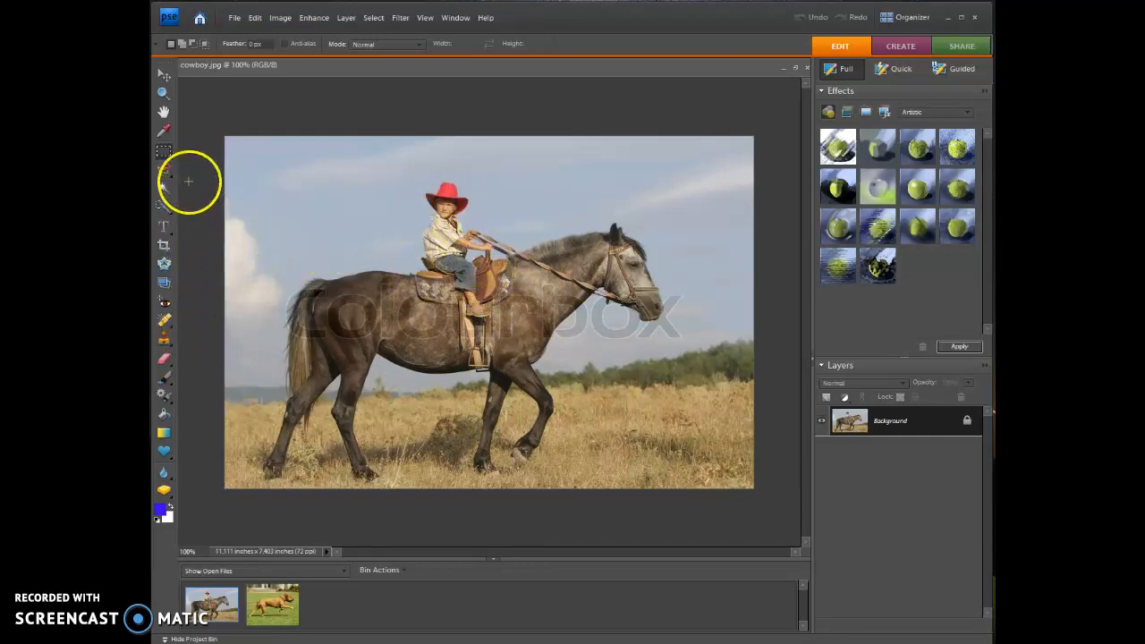
# - Use the Quick Selection tool in add-to-selection mode to select the boy on the horse
pyautogui.click(162, 205)
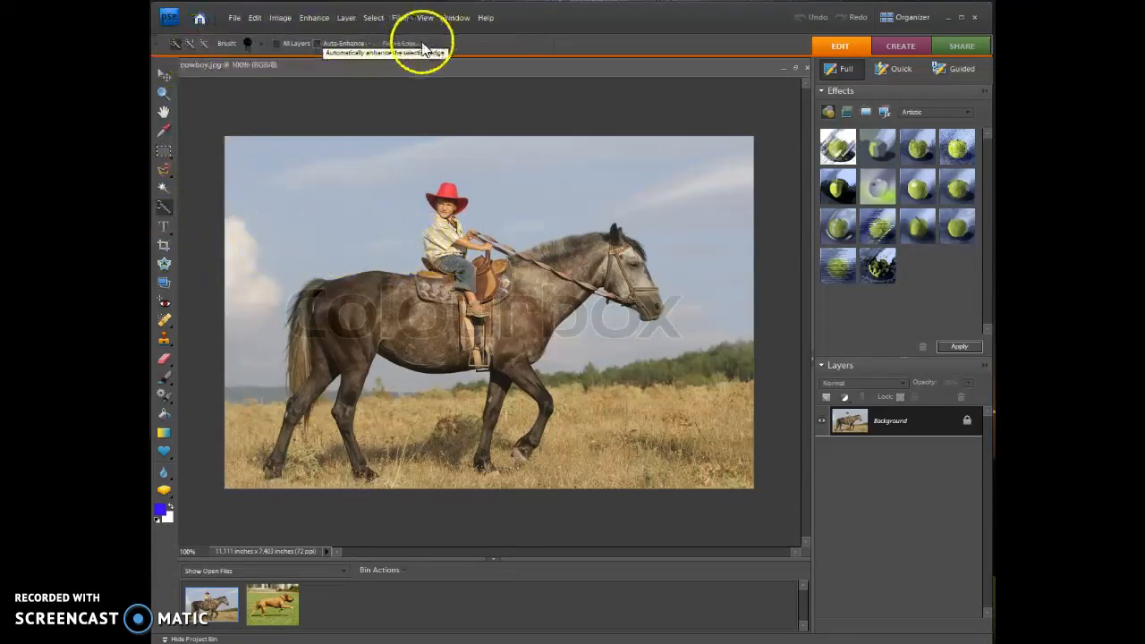
pyautogui.click(190, 45)
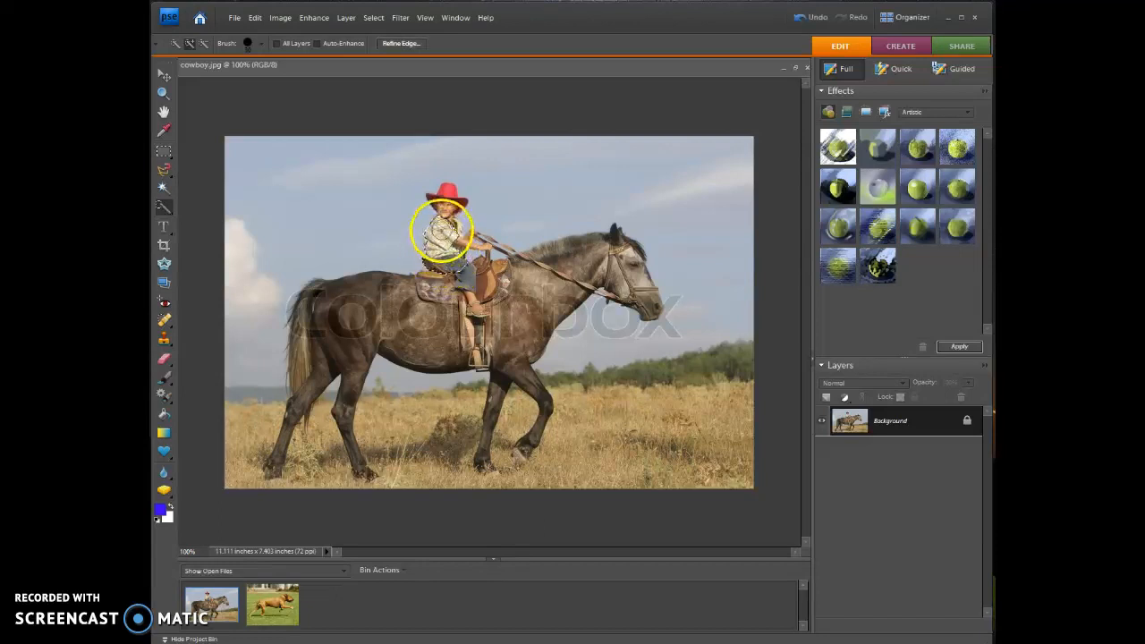
# - Switch the Quick Selection tool to subtract-from-selection mode and reduce its brush diameter for finer corrections
pyautogui.click(206, 45)
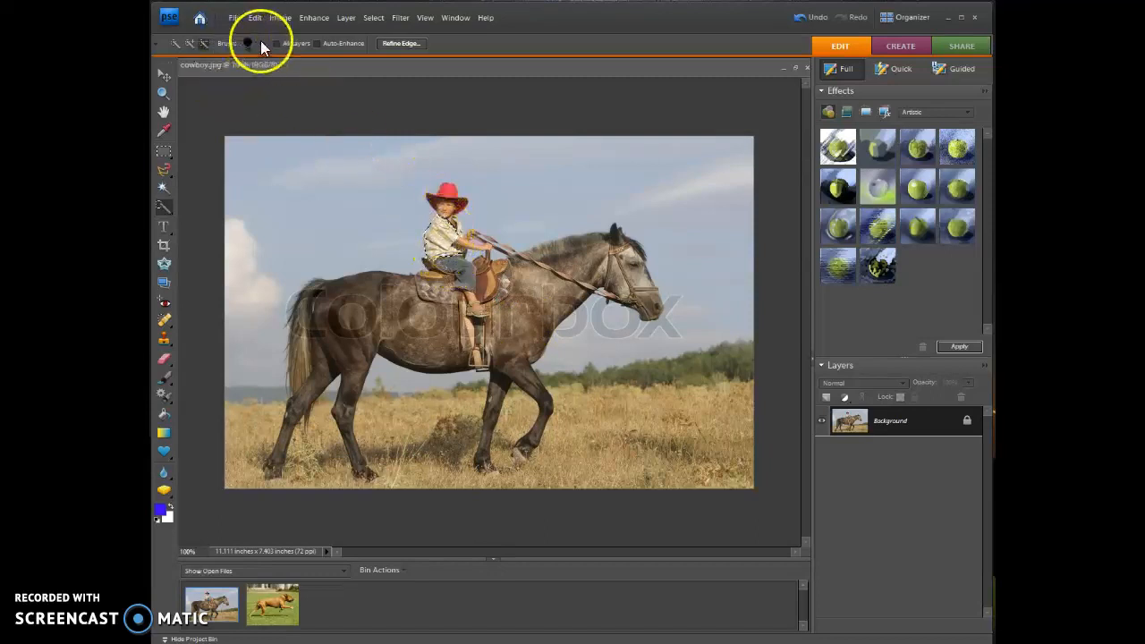
pyautogui.click(261, 42)
pyautogui.click(236, 78)
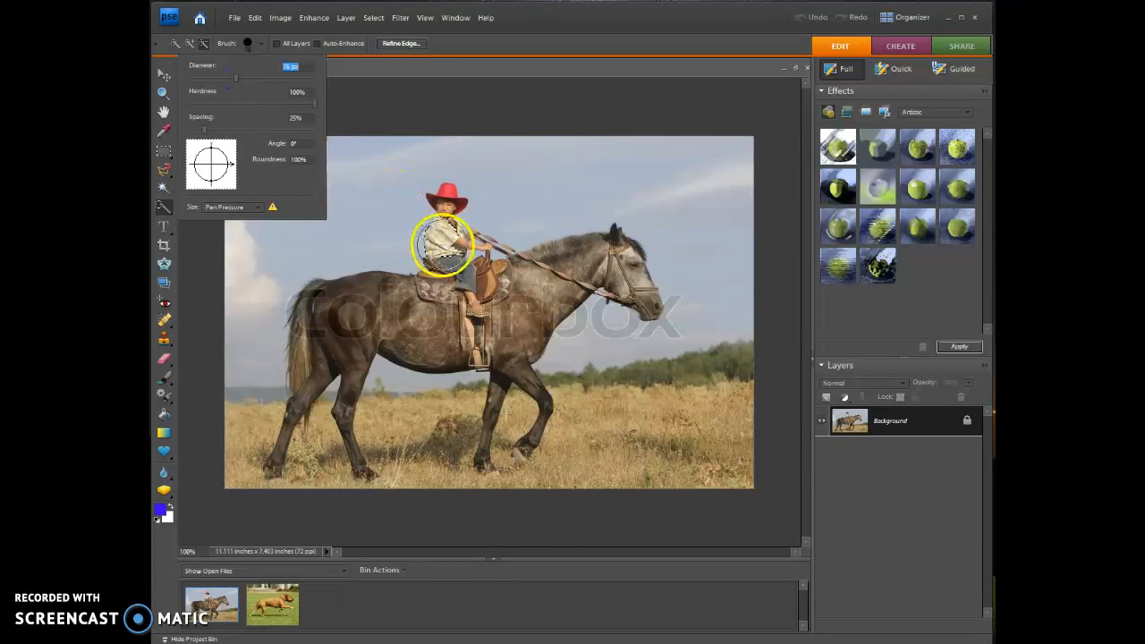
pyautogui.moveTo(236, 78); pyautogui.dragTo(202, 77)
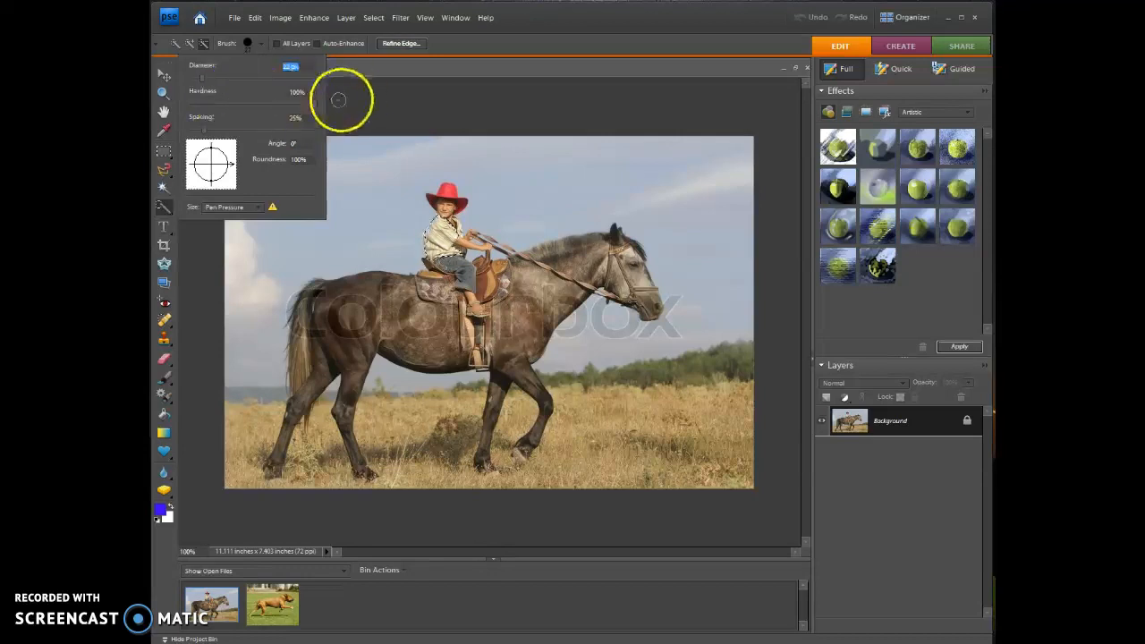
# - Set the Quick Selection tool to add-to-selection mode with a smaller brush diameter and extend the selection over the boy's body and leg
pyautogui.click(192, 45)
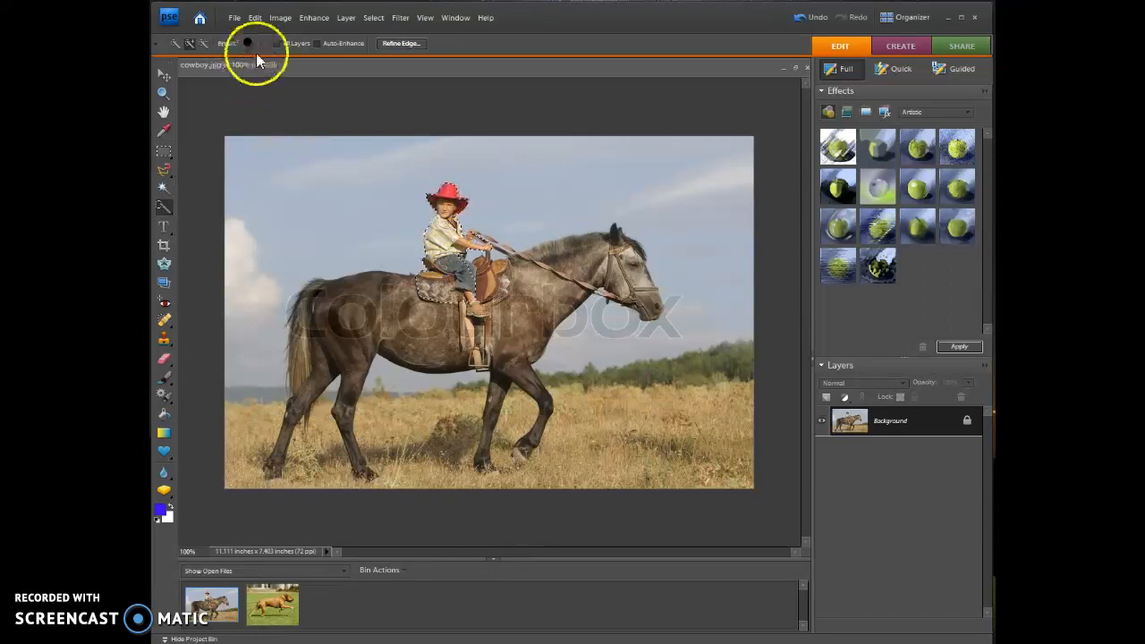
pyautogui.click(261, 43)
pyautogui.moveTo(224, 77); pyautogui.dragTo(200, 80)
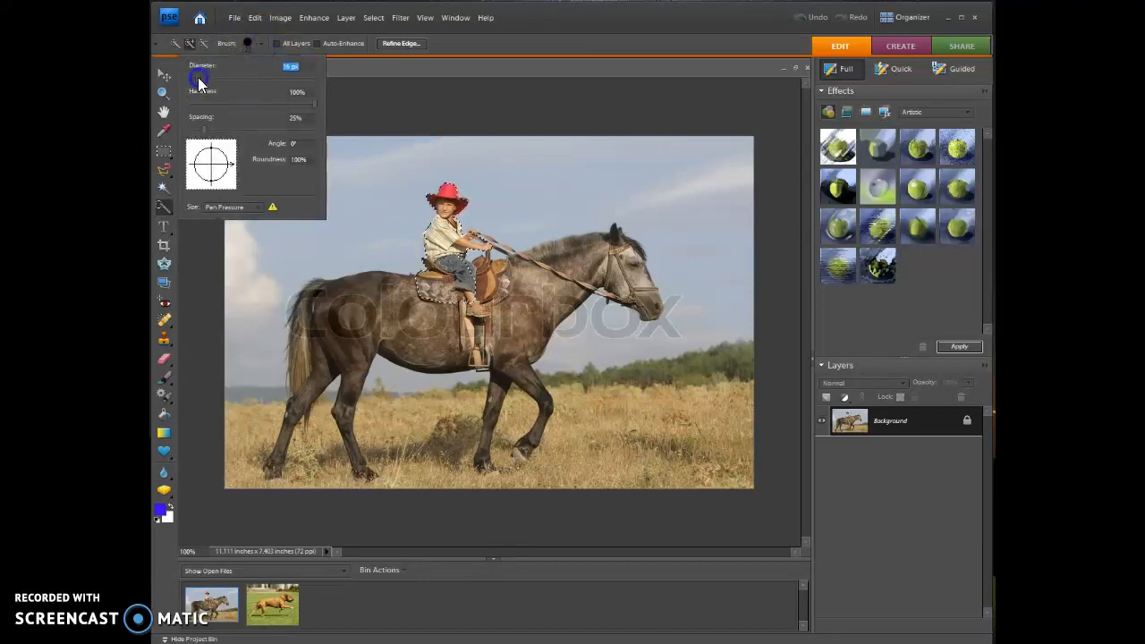
pyautogui.click(466, 226)
pyautogui.moveTo(203, 84); pyautogui.dragTo(195, 82)
pyautogui.moveTo(448, 208)
pyautogui.mouseDown()
pyautogui.moveTo(473, 235)
pyautogui.moveTo(502, 328)
pyautogui.moveTo(500, 280)
pyautogui.moveTo(478, 276)
pyautogui.moveTo(479, 295)
pyautogui.mouseUp()
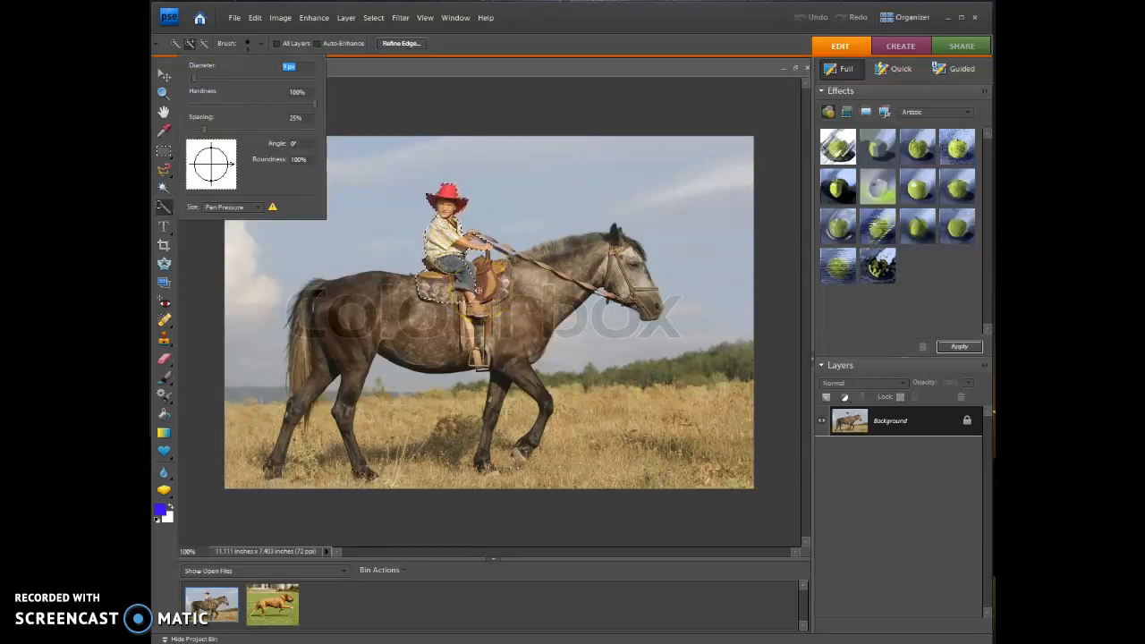
pyautogui.click(430, 239)
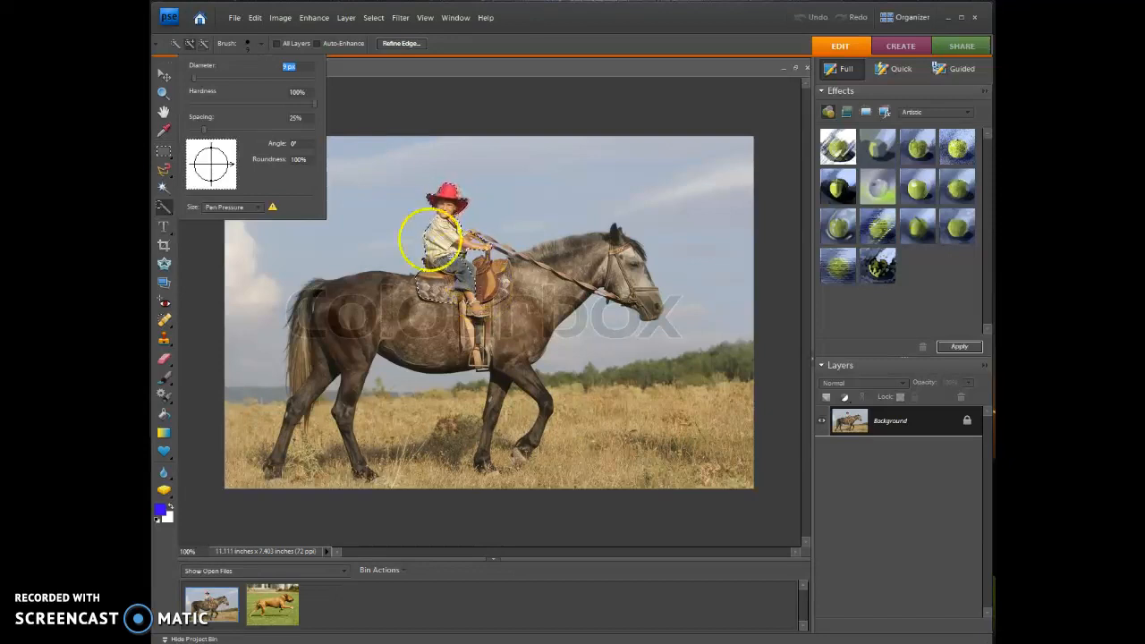
# - Add the boy's lower leg and sandal, the missing part of his jeans and the front of the saddle to the selection
pyautogui.click(376, 78)
pyautogui.scroll(2, 476, 298)
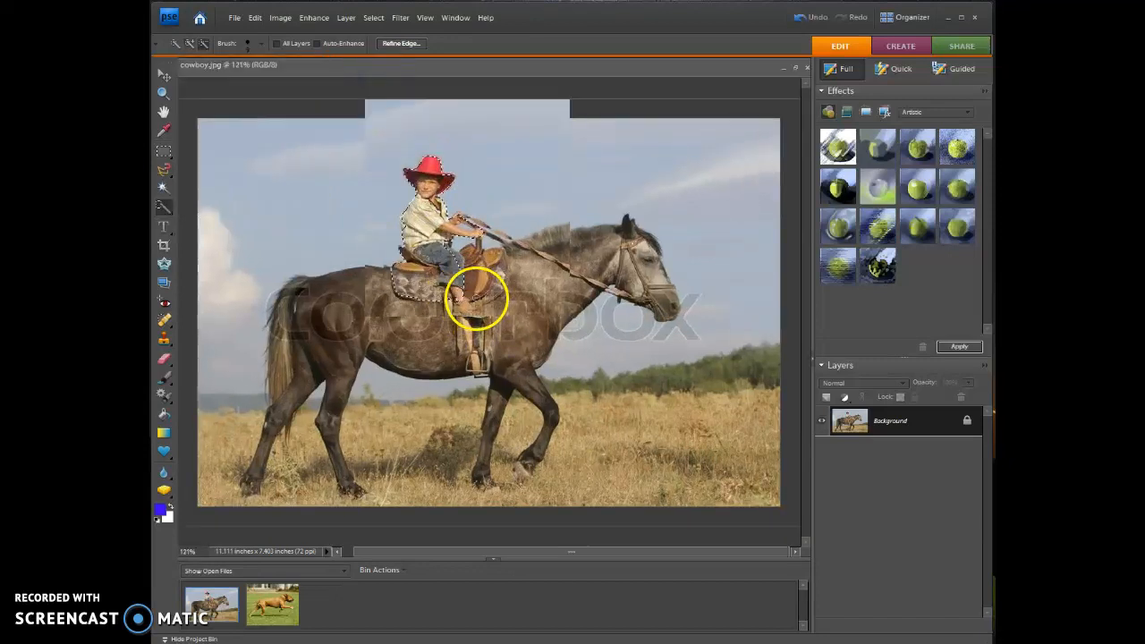
pyautogui.scroll(5, 476, 298)
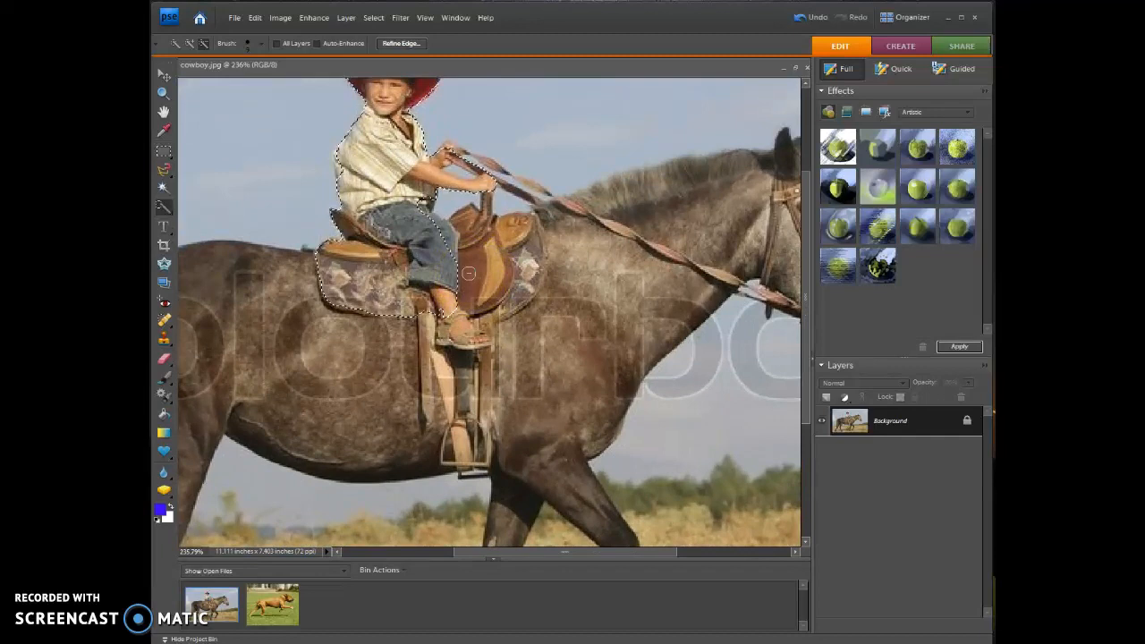
pyautogui.scroll(6, 469, 273)
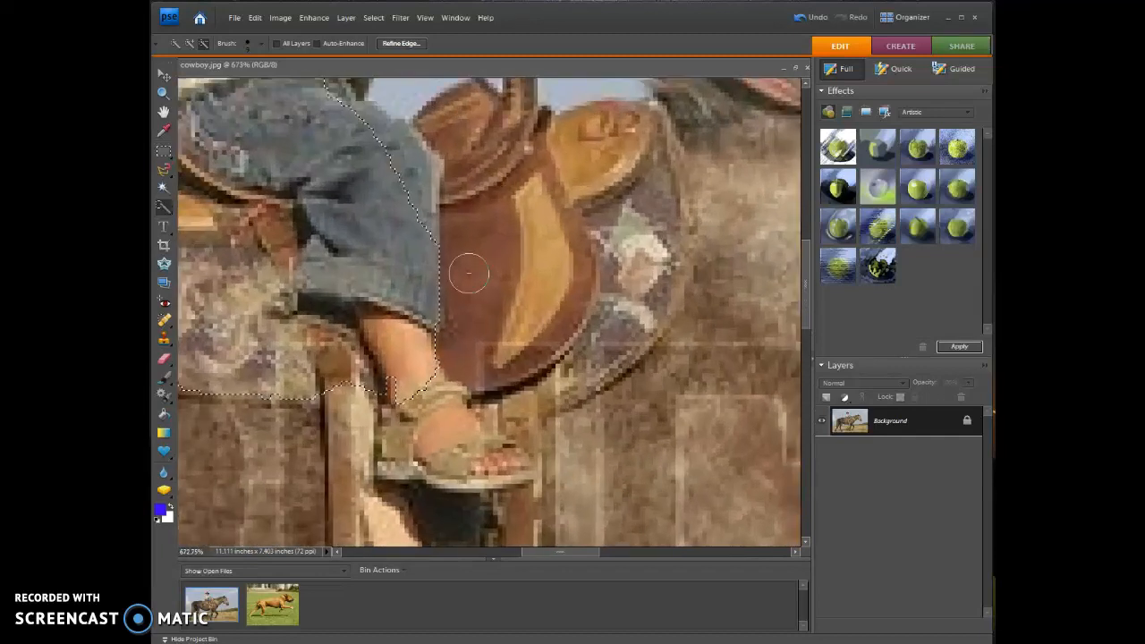
pyautogui.moveTo(469, 273)
pyautogui.mouseDown()
pyautogui.moveTo(519, 340)
pyautogui.moveTo(531, 337)
pyautogui.moveTo(524, 212)
pyautogui.moveTo(433, 271)
pyautogui.mouseUp()
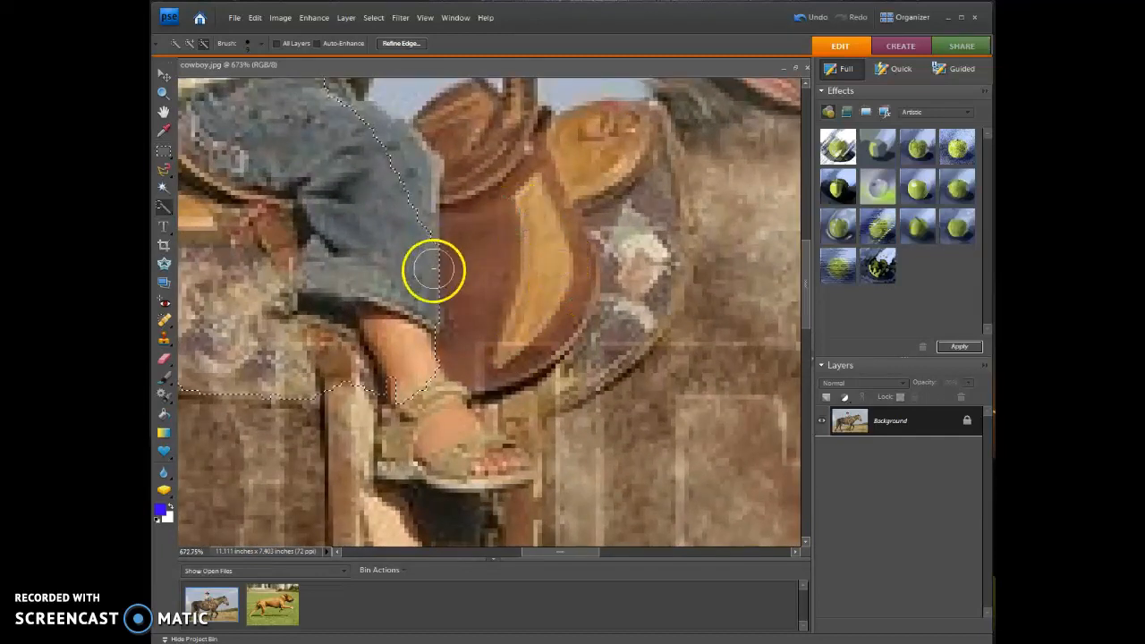
pyautogui.click(190, 47)
pyautogui.moveTo(376, 344)
pyautogui.mouseDown()
pyautogui.moveTo(439, 426)
pyautogui.moveTo(491, 454)
pyautogui.moveTo(470, 362)
pyautogui.moveTo(501, 302)
pyautogui.moveTo(552, 256)
pyautogui.moveTo(547, 217)
pyautogui.mouseUp()
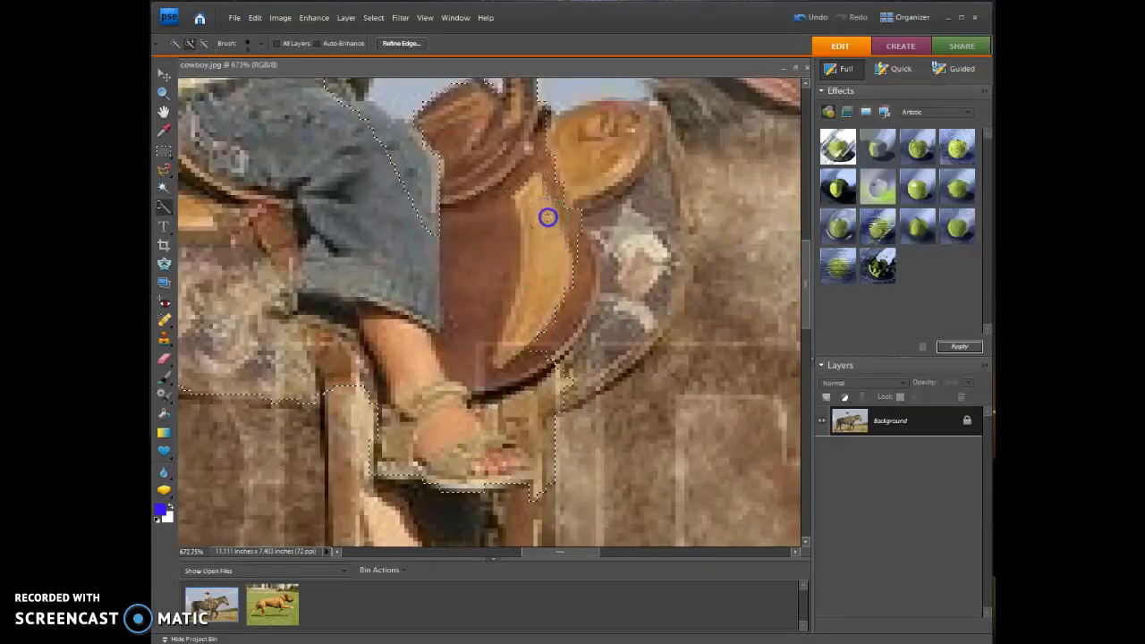
pyautogui.moveTo(529, 322)
pyautogui.mouseDown()
pyautogui.moveTo(619, 297)
pyautogui.moveTo(622, 269)
pyautogui.moveTo(587, 173)
pyautogui.moveTo(562, 152)
pyautogui.moveTo(467, 141)
pyautogui.moveTo(467, 208)
pyautogui.moveTo(444, 208)
pyautogui.moveTo(316, 95)
pyautogui.moveTo(409, 153)
pyautogui.mouseUp()
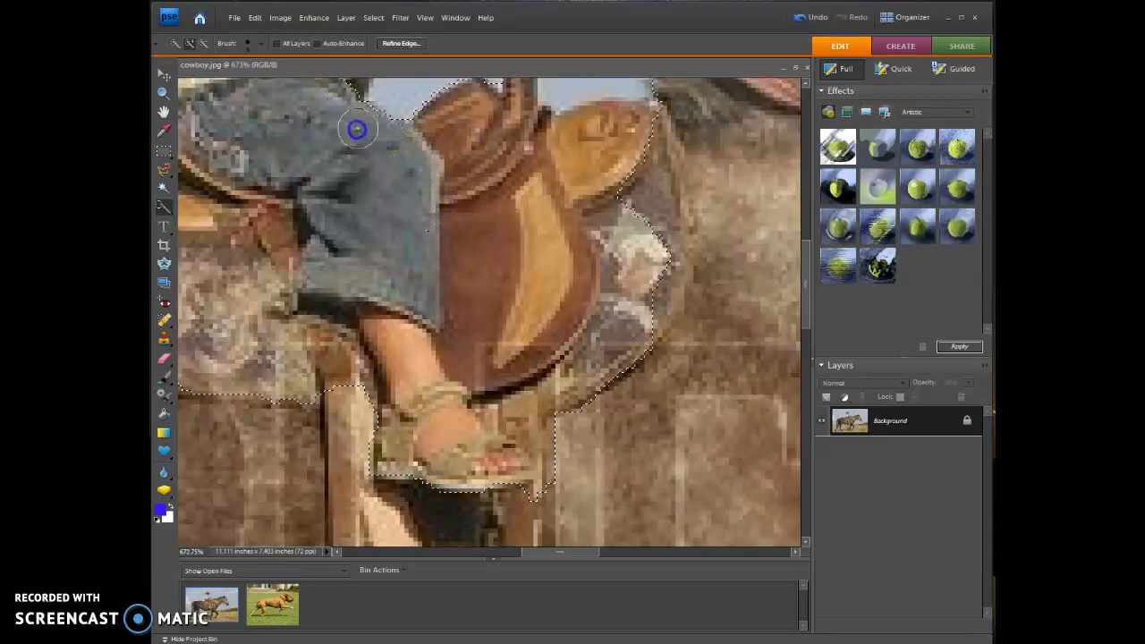
# - Extend the selection over the saddle horn, the boy's arms and hands, and the reins next to them
pyautogui.scroll(-3, 483, 376)
pyautogui.scroll(2, 477, 391)
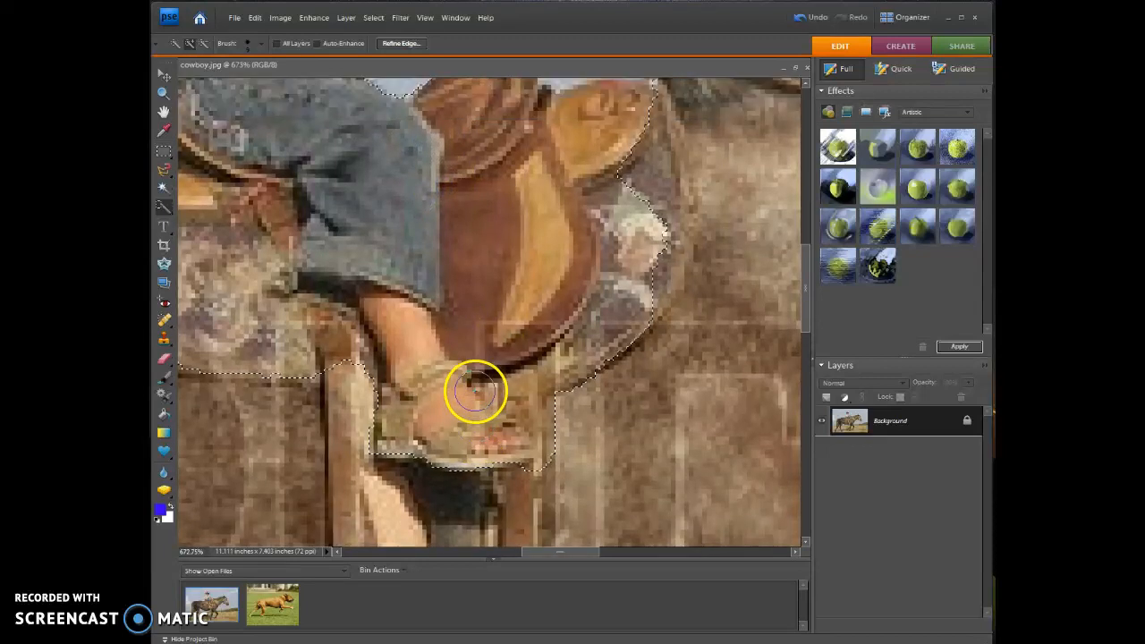
pyautogui.scroll(12, 475, 394)
pyautogui.scroll(1, 474, 421)
pyautogui.moveTo(541, 363)
pyautogui.mouseDown()
pyautogui.moveTo(627, 286)
pyautogui.moveTo(614, 281)
pyautogui.mouseUp()
pyautogui.moveTo(526, 234)
pyautogui.mouseDown()
pyautogui.moveTo(412, 182)
pyautogui.moveTo(410, 168)
pyautogui.mouseUp()
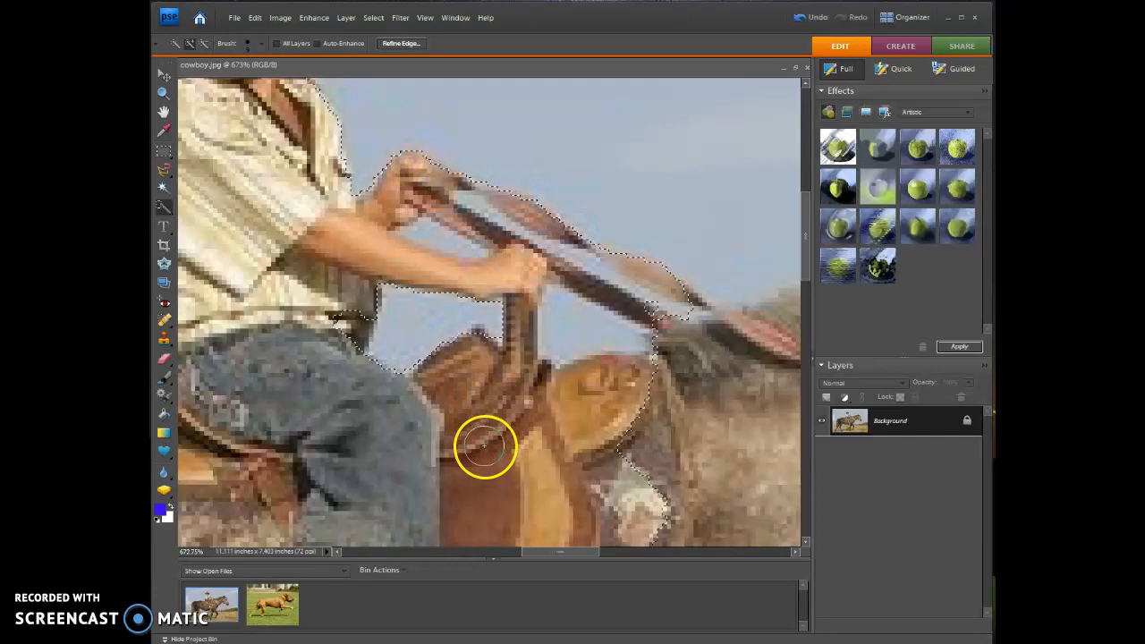
# - Use subtract-from-selection mode with a finer brush to remove the sky gap between the boy's forearm and the reins from the selection
pyautogui.scroll(-3, 484, 447)
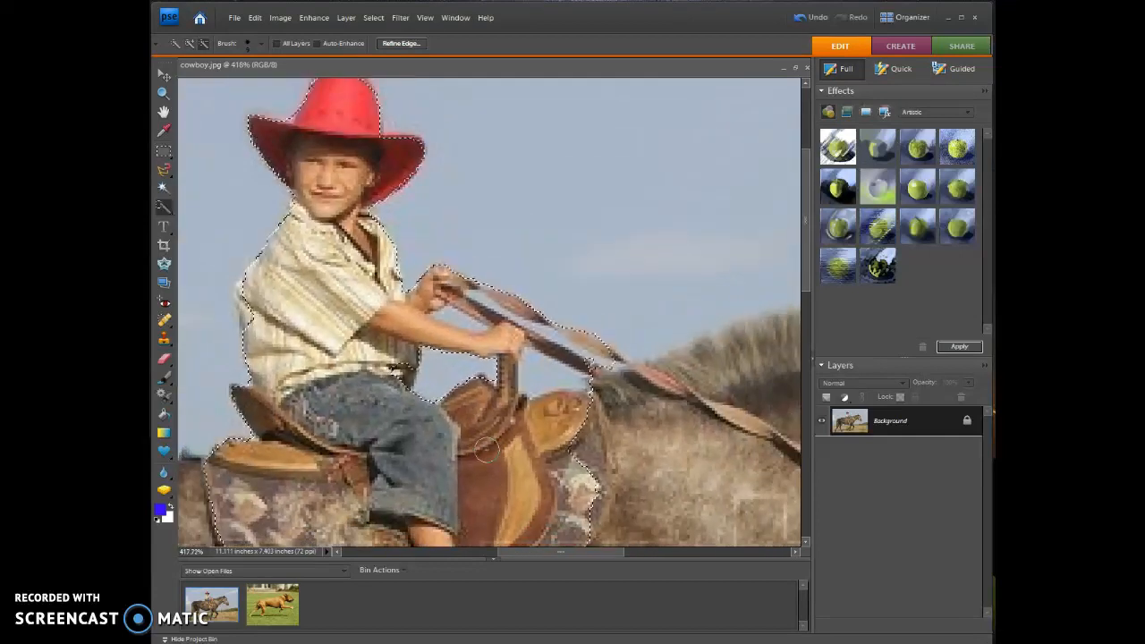
pyautogui.click(204, 43)
pyautogui.click(520, 358)
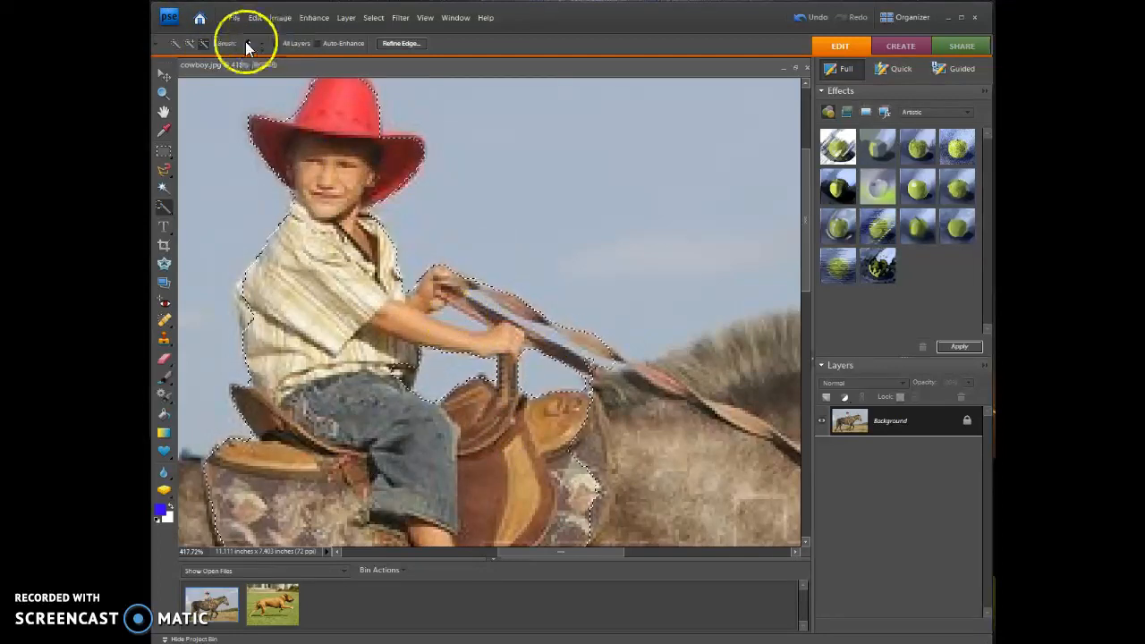
pyautogui.click(259, 43)
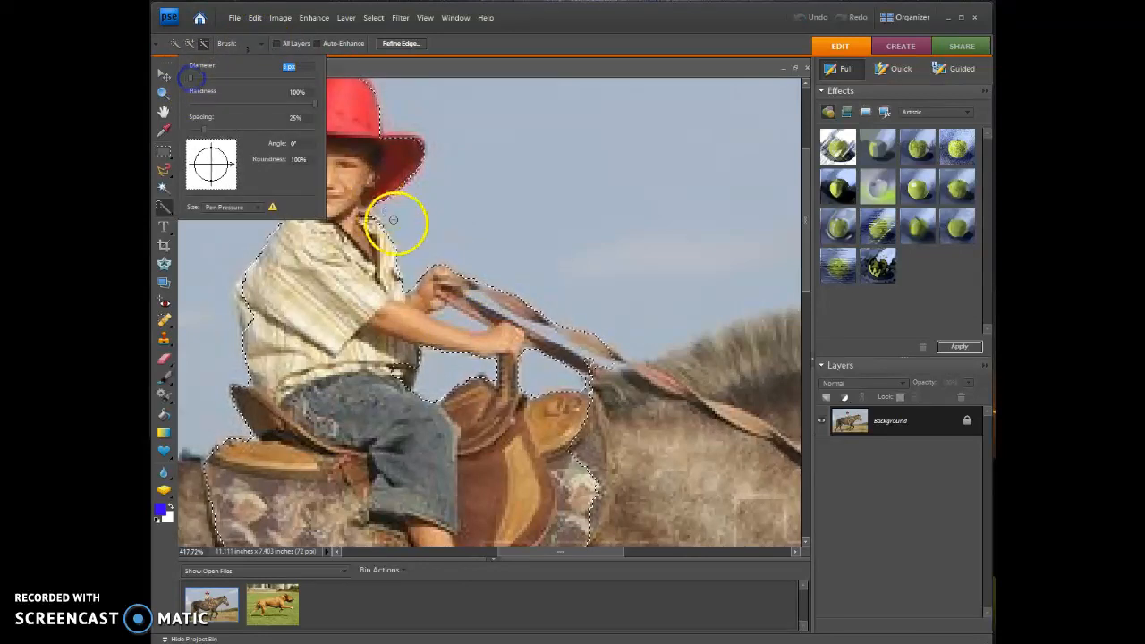
pyautogui.click(446, 314)
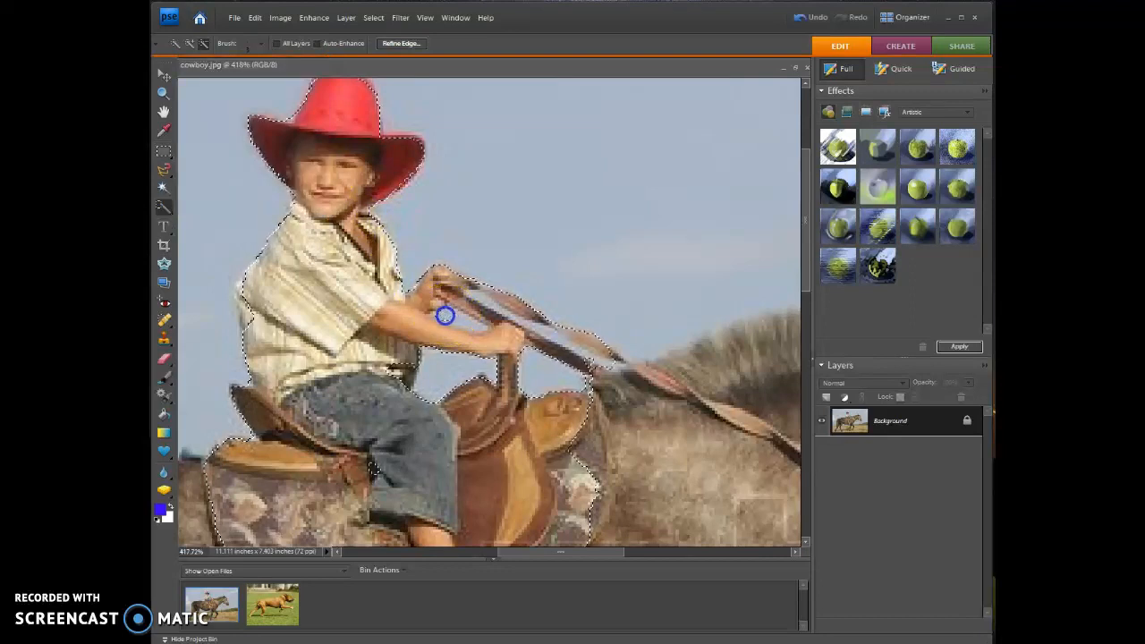
pyautogui.click(457, 320)
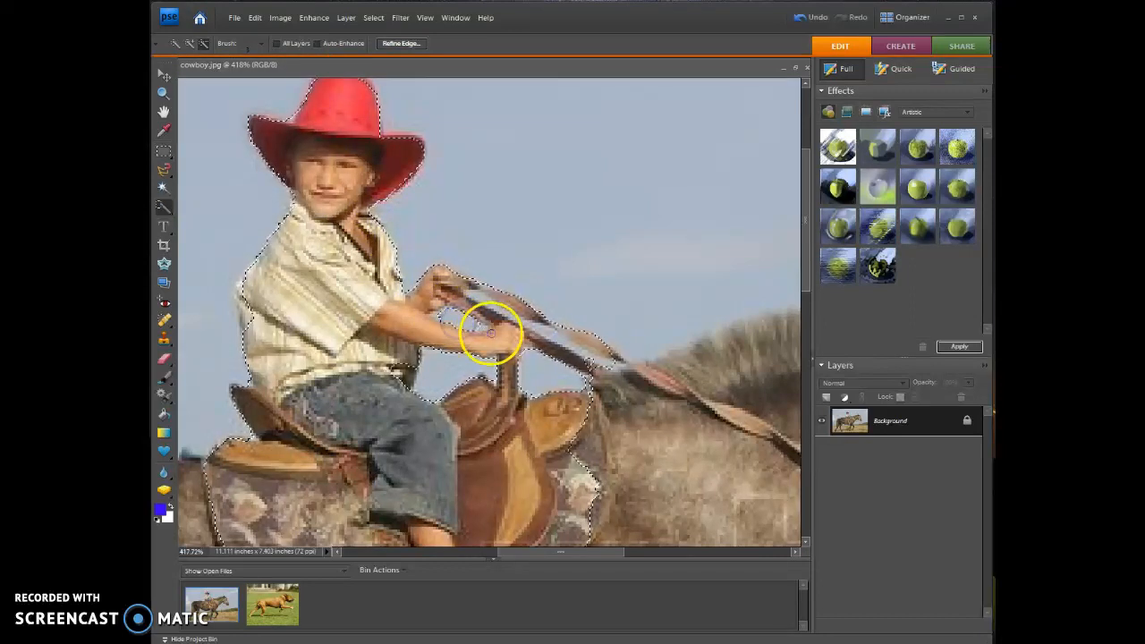
# - Return to add-to-selection mode and include the stirrup and its straps below the boy's foot in the selection
pyautogui.scroll(-5, 490, 389)
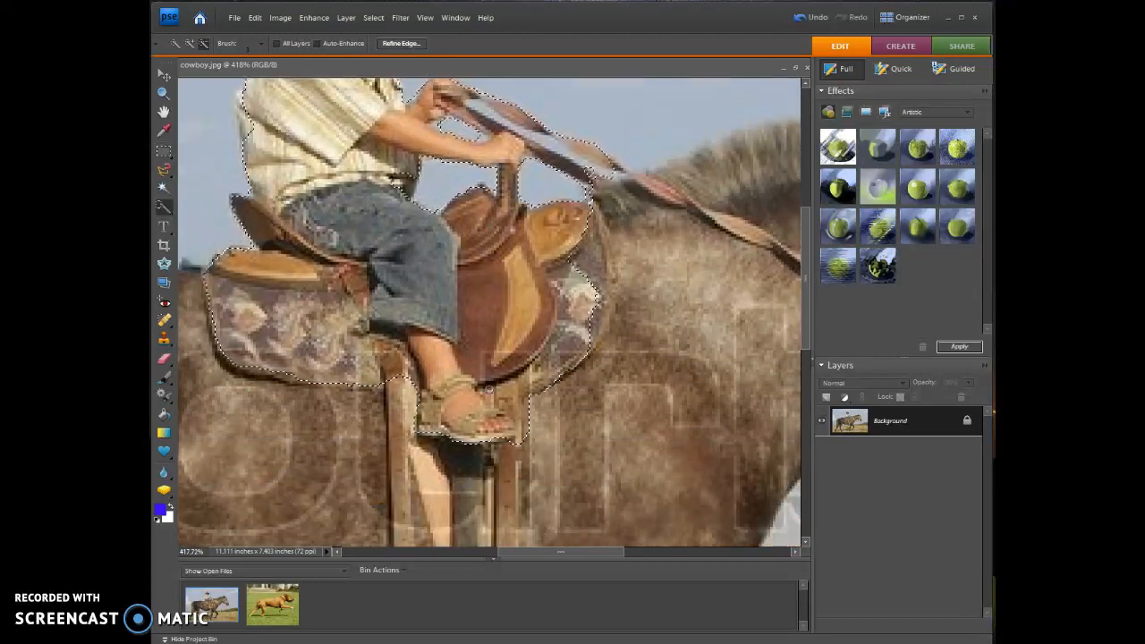
pyautogui.scroll(-2, 489, 389)
pyautogui.scroll(-2, 489, 390)
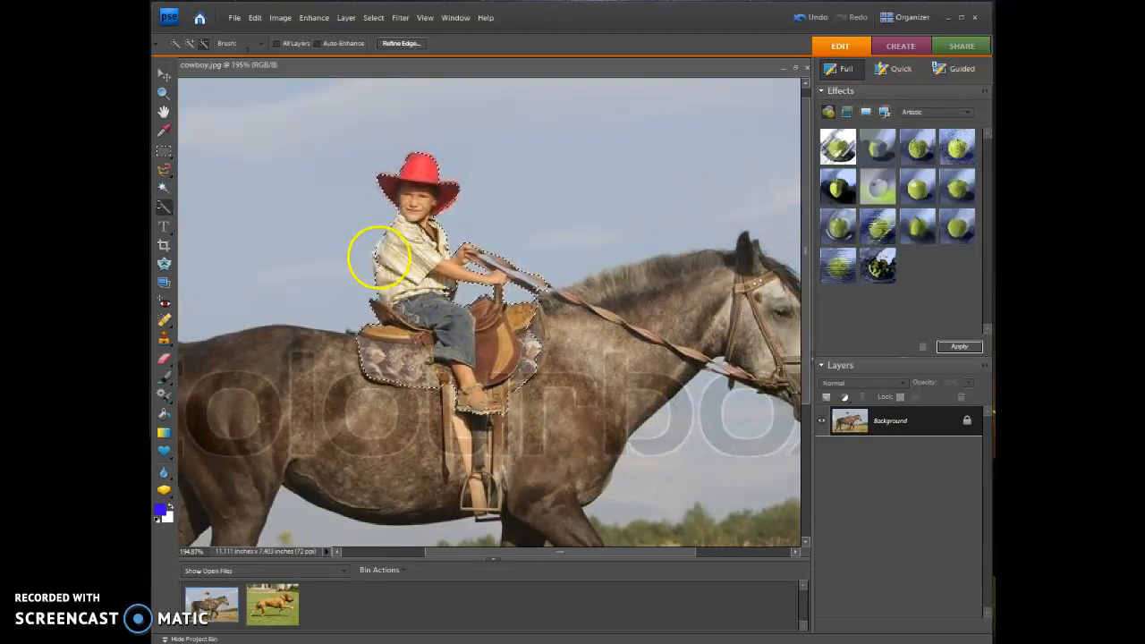
pyautogui.click(190, 44)
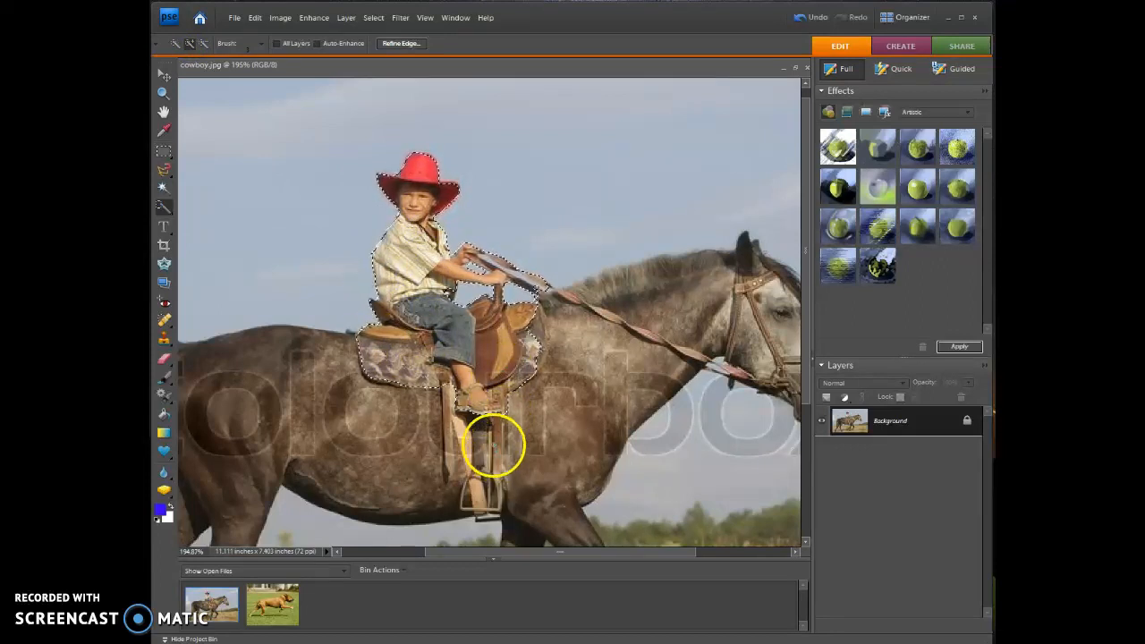
pyautogui.moveTo(479, 424)
pyautogui.mouseDown()
pyautogui.moveTo(477, 475)
pyautogui.moveTo(450, 395)
pyautogui.moveTo(449, 431)
pyautogui.moveTo(481, 508)
pyautogui.mouseUp()
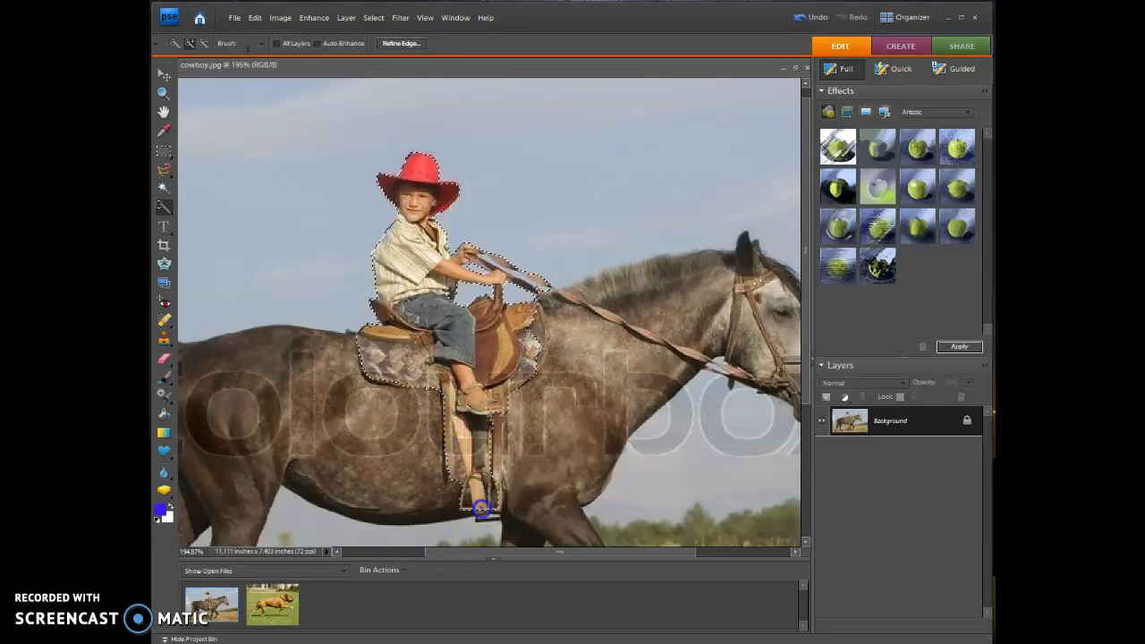
pyautogui.click(496, 510)
pyautogui.click(499, 475)
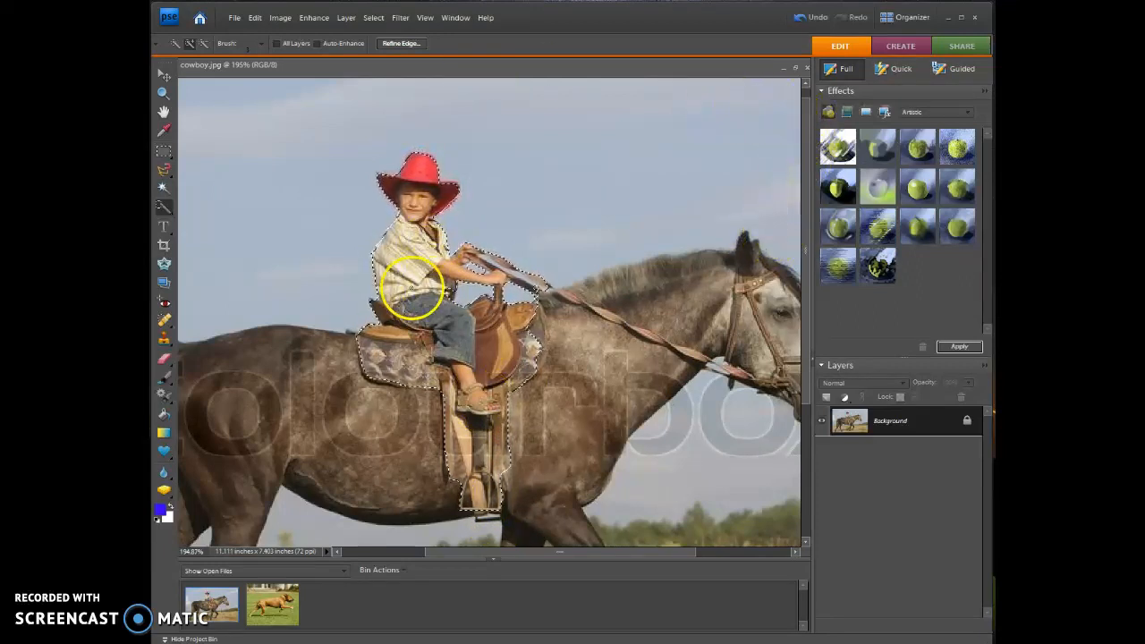
# - Move the selected rider and saddle onto a new layer with Layer via Cut, and toggle both layers' visibility to check the cutout
pyautogui.rightClick(414, 288)
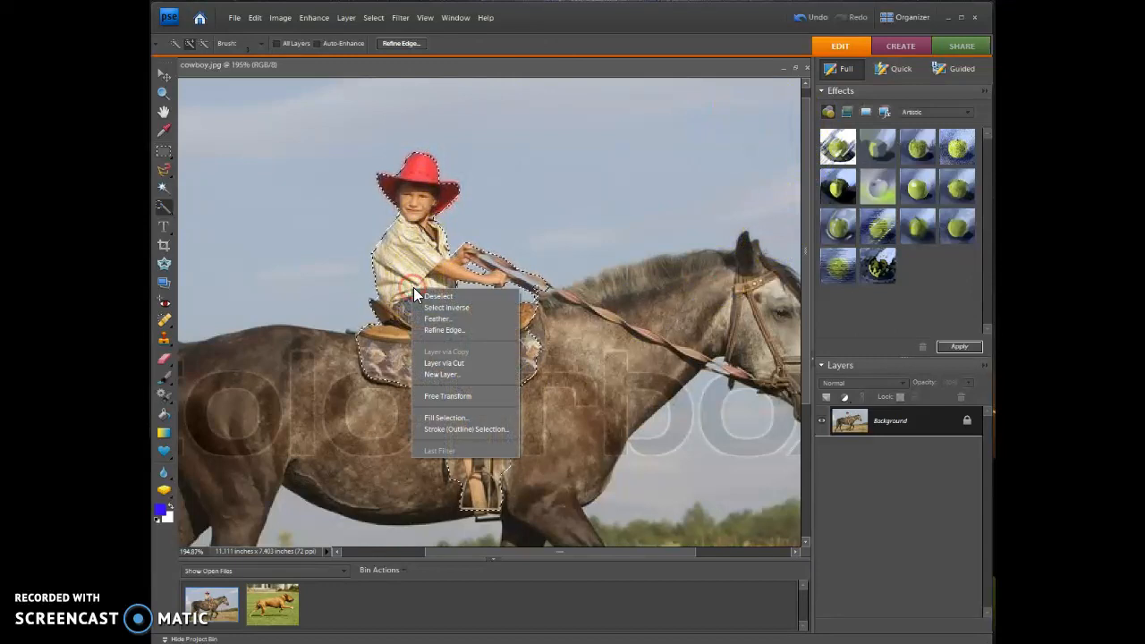
pyautogui.click(443, 364)
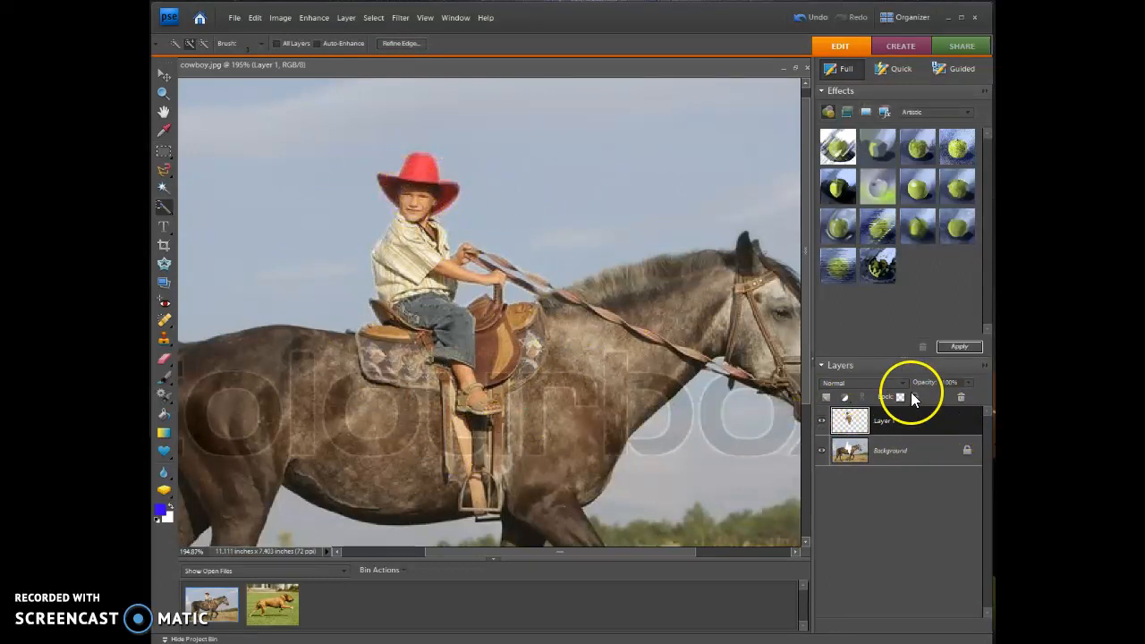
pyautogui.click(824, 422)
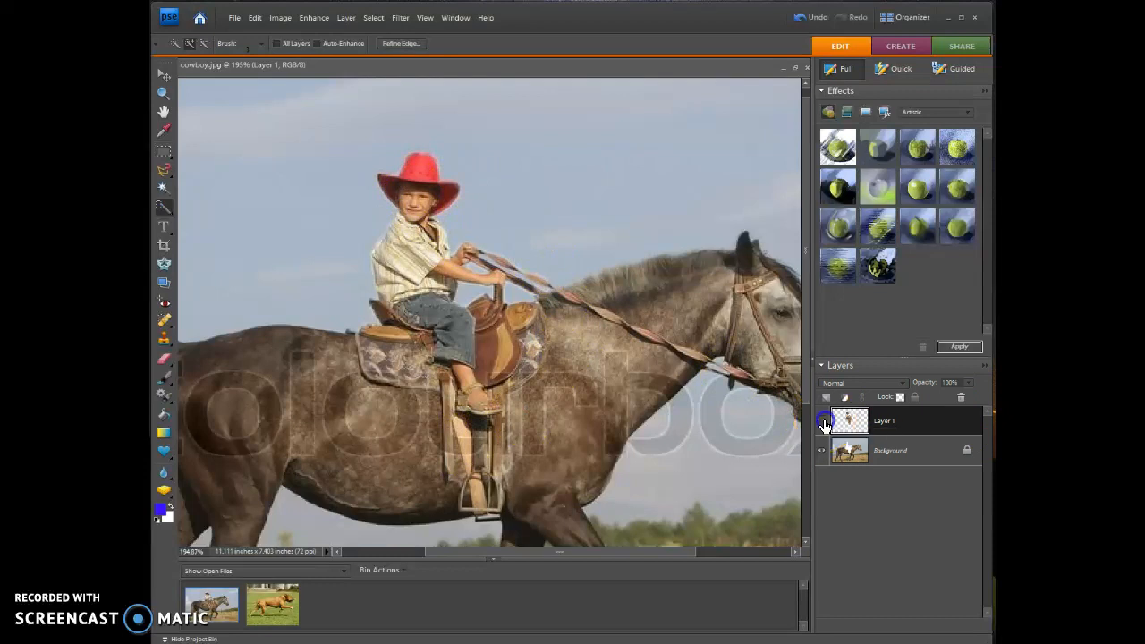
pyautogui.click(824, 425)
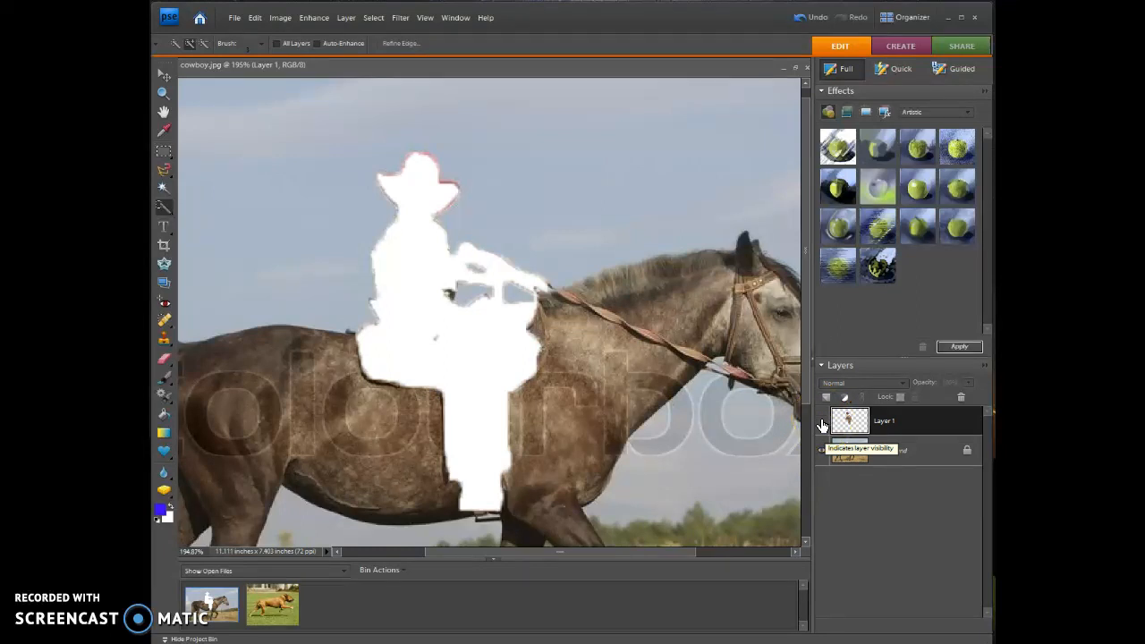
pyautogui.click(824, 425)
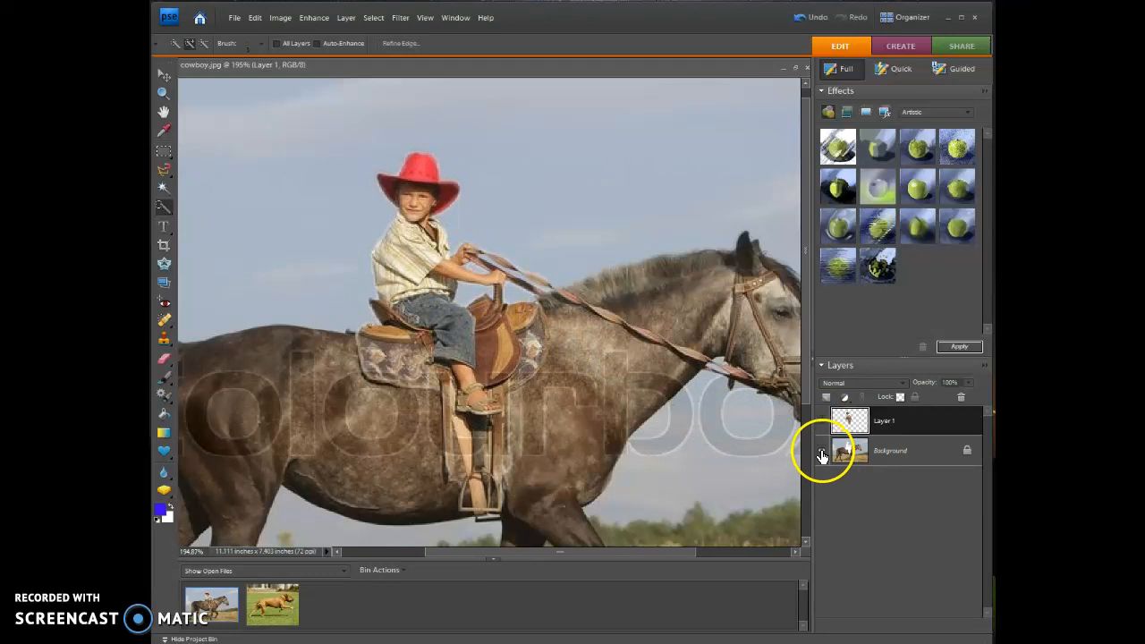
pyautogui.click(822, 454)
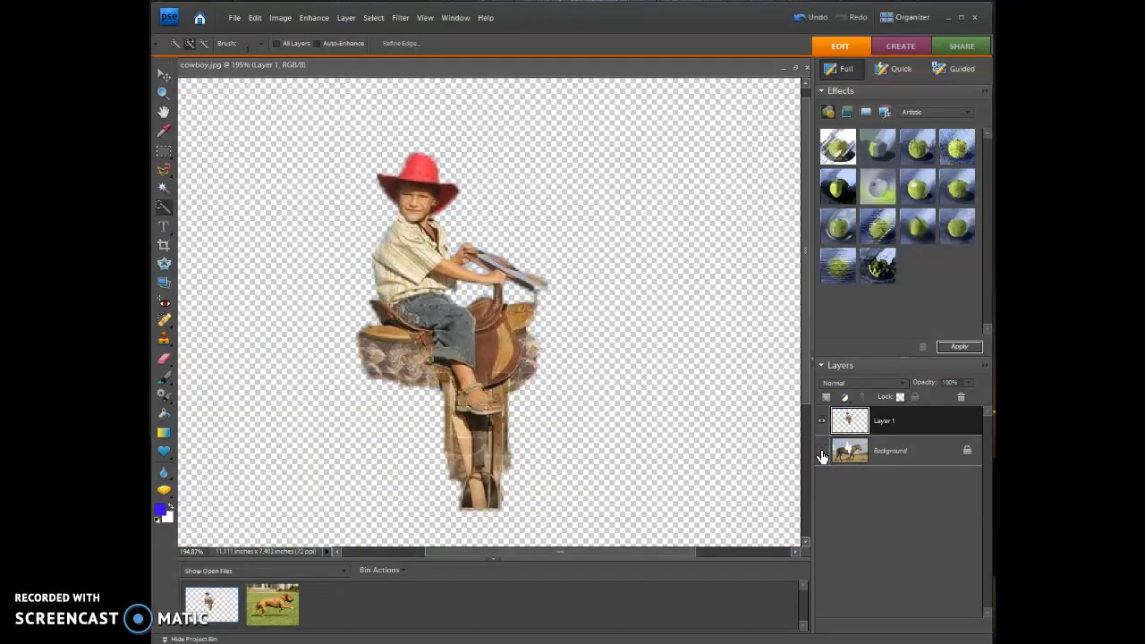
pyautogui.click(822, 454)
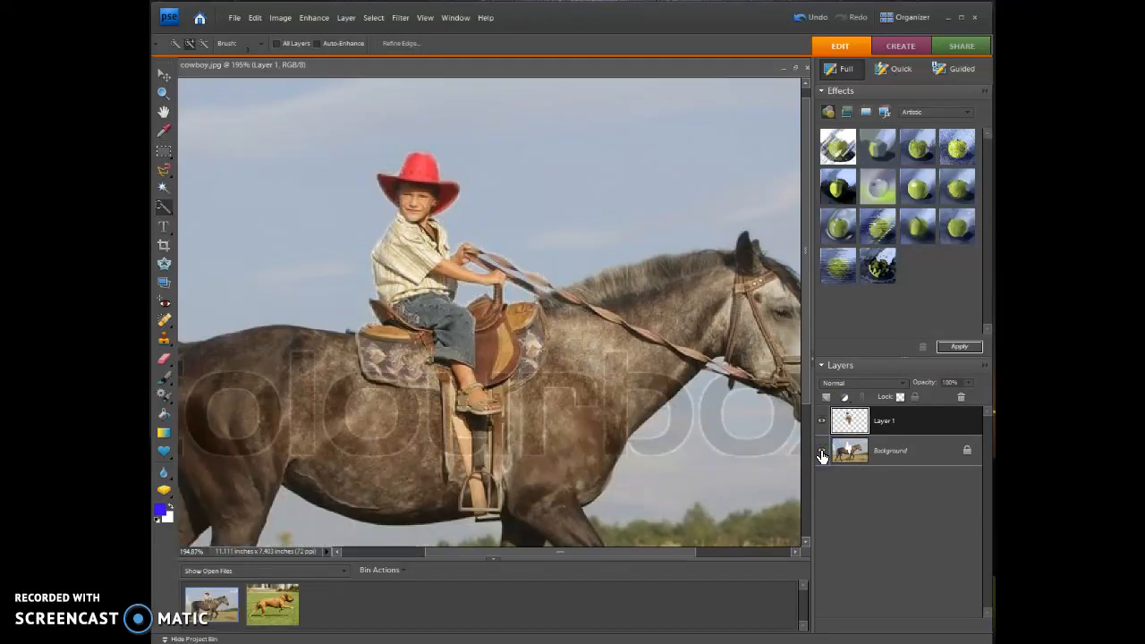
pyautogui.click(823, 454)
pyautogui.click(822, 454)
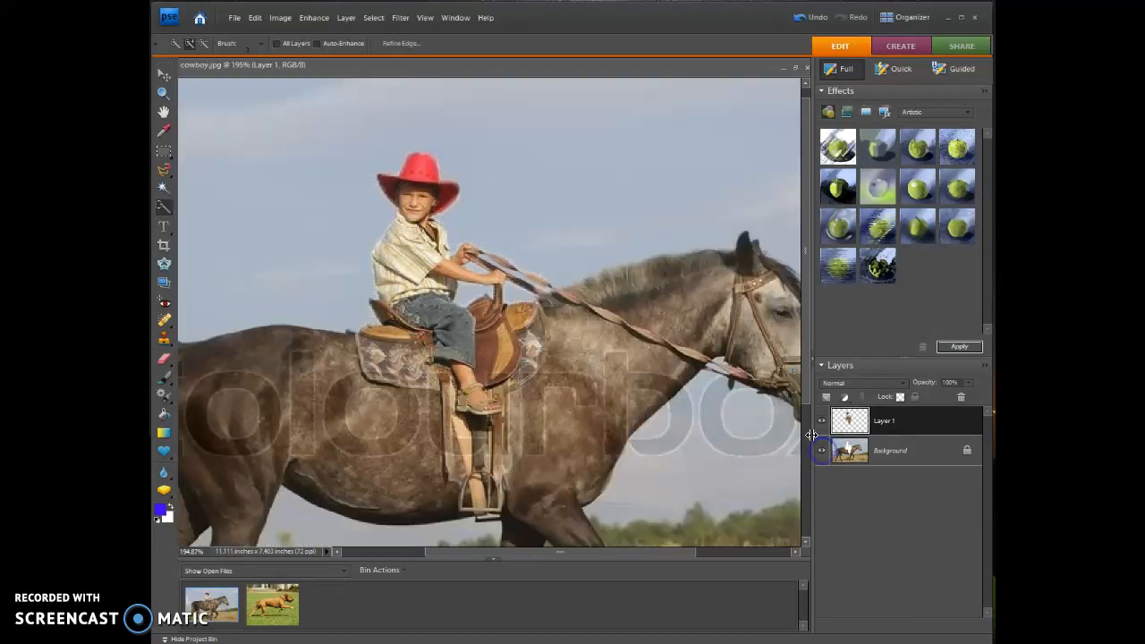
# - Try to copy Layer 1 from the floating cowboy.jpg window into Dog.jpg, and maximize the cowboy.jpg window again
pyautogui.click(796, 67)
pyautogui.moveTo(519, 77); pyautogui.dragTo(634, 336)
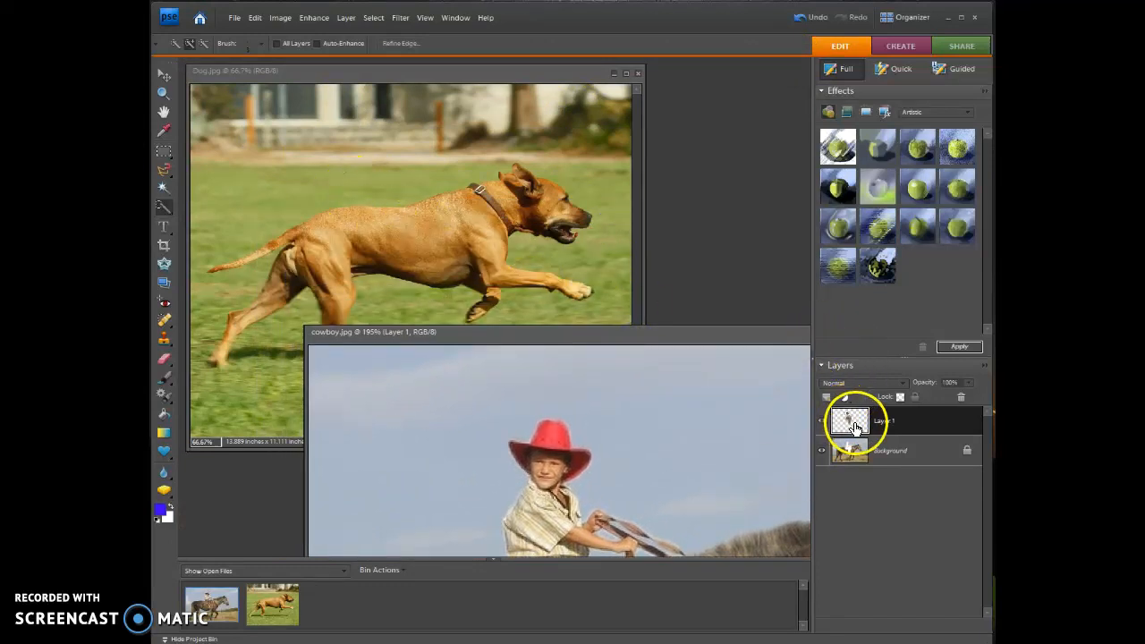
pyautogui.moveTo(839, 431); pyautogui.dragTo(524, 188)
pyautogui.moveTo(750, 334); pyautogui.dragTo(589, 232)
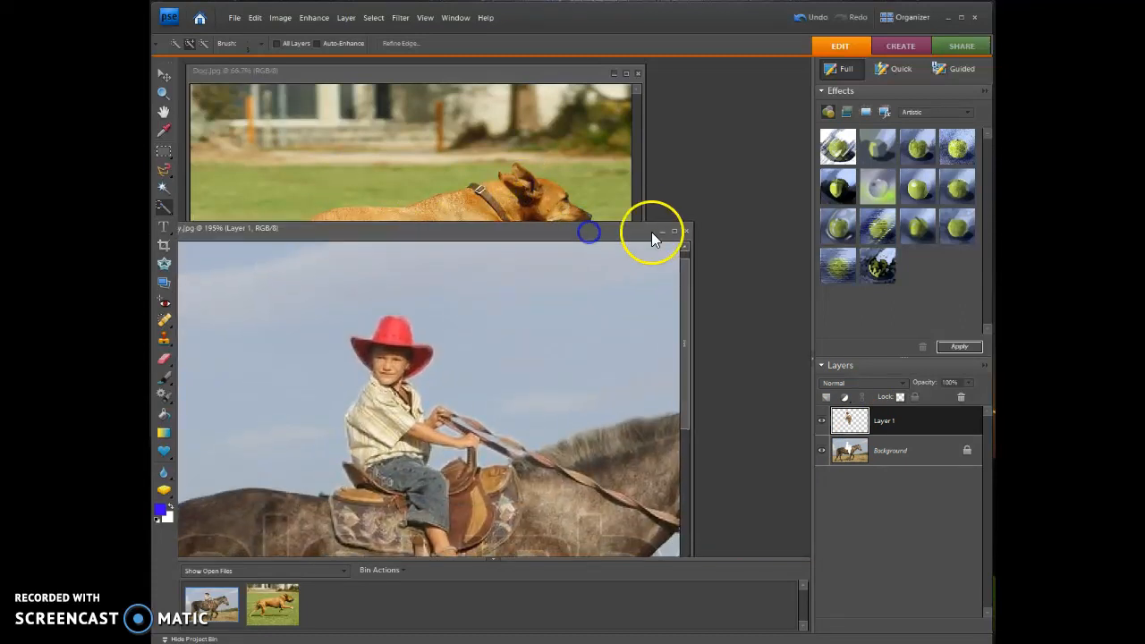
pyautogui.click(673, 231)
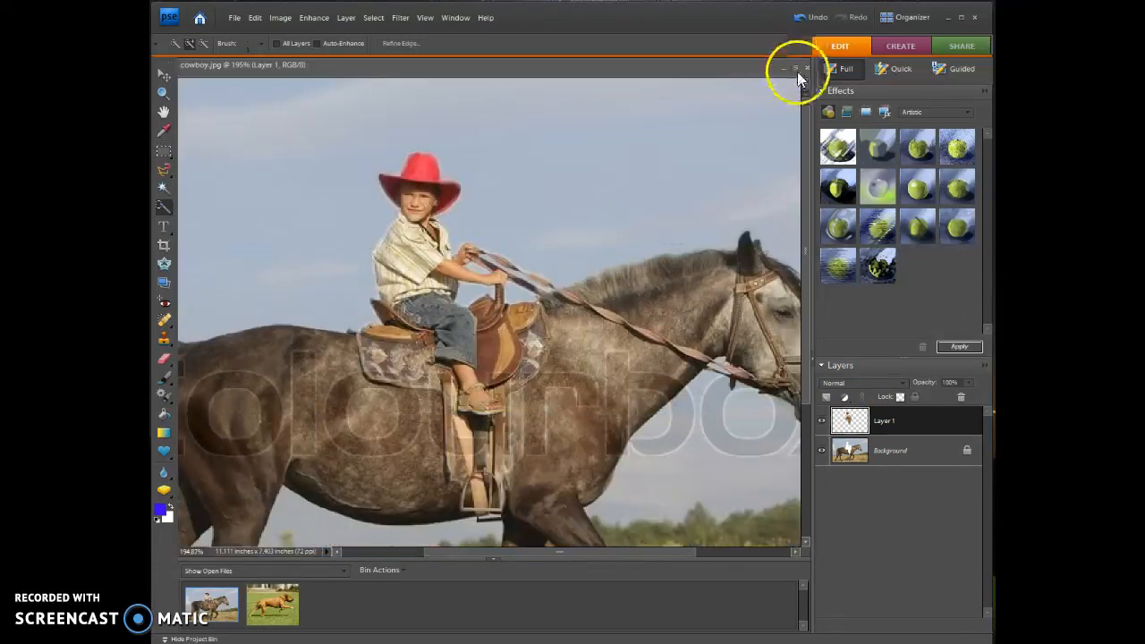
# - Float the cowboy.jpg window clear of Dog.jpg and copy the cut-out rider layer into Dog.jpg, placing it on the dog's back
pyautogui.click(795, 68)
pyautogui.moveTo(576, 230); pyautogui.dragTo(680, 294)
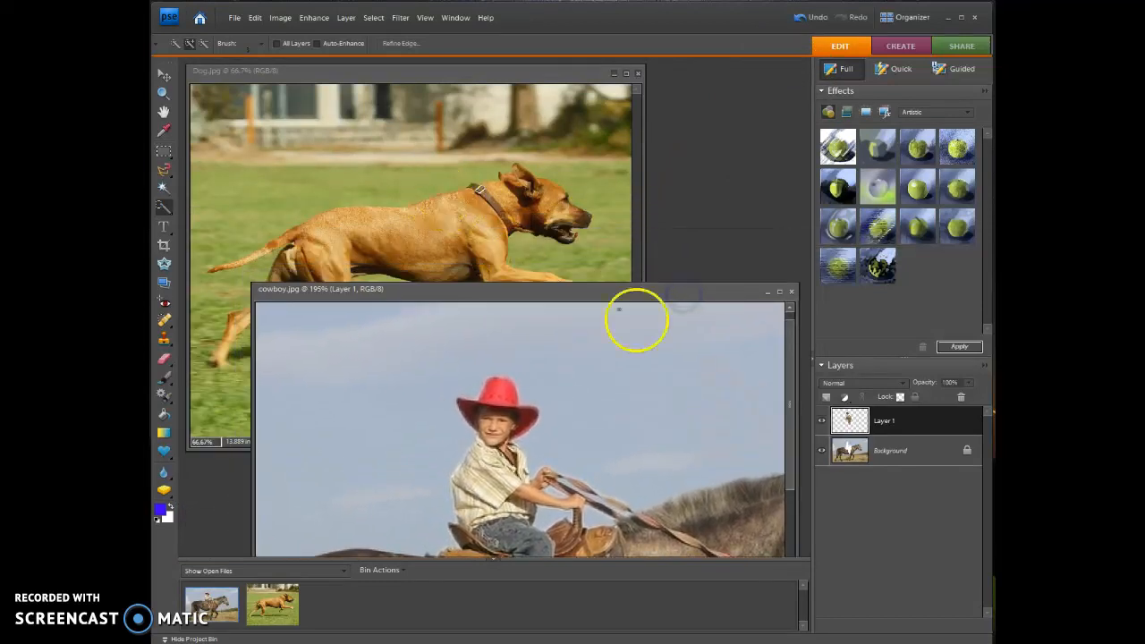
pyautogui.click(861, 428)
pyautogui.moveTo(859, 427); pyautogui.dragTo(421, 210)
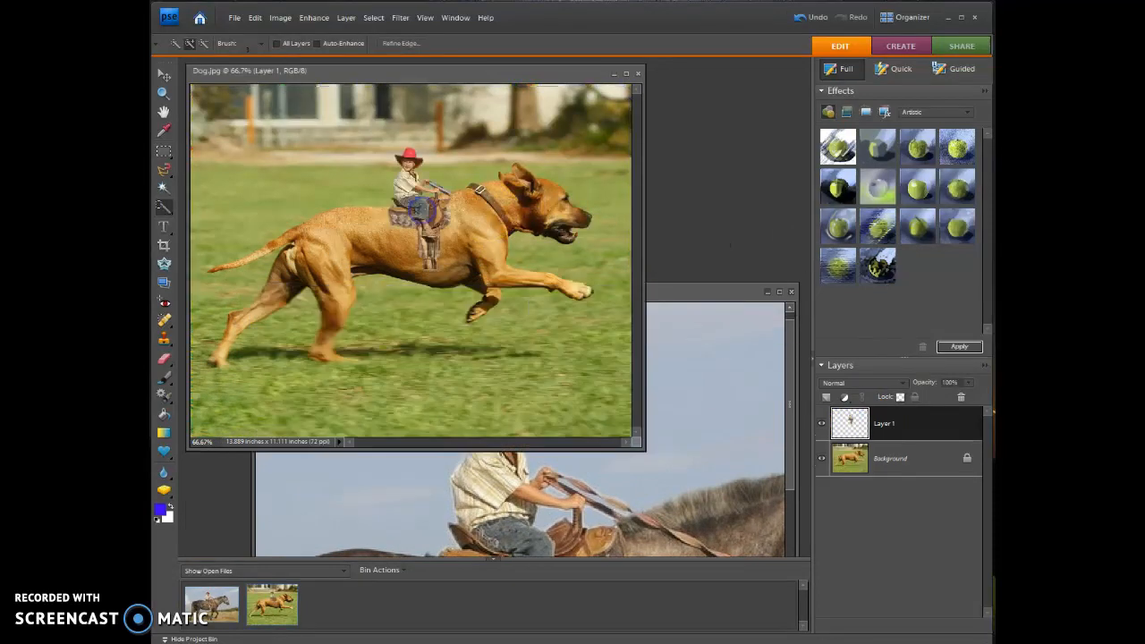
# - Maximize the Dog.jpg window, enlarge the rider layer proportionally to about 122%, and seat it on the dog's back
pyautogui.click(626, 74)
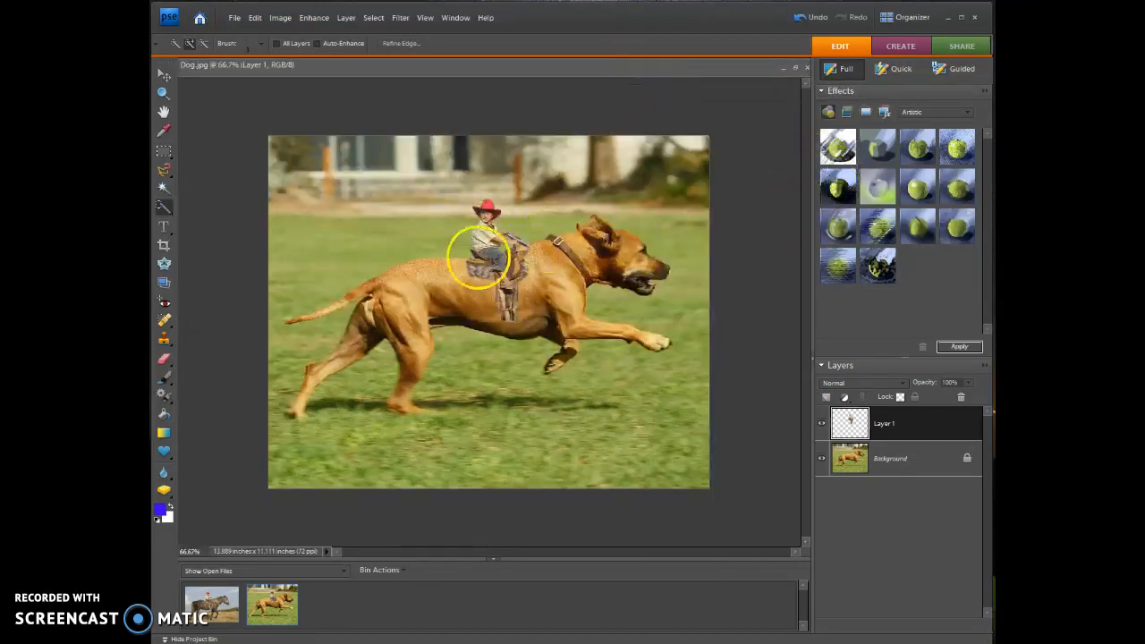
pyautogui.click(162, 78)
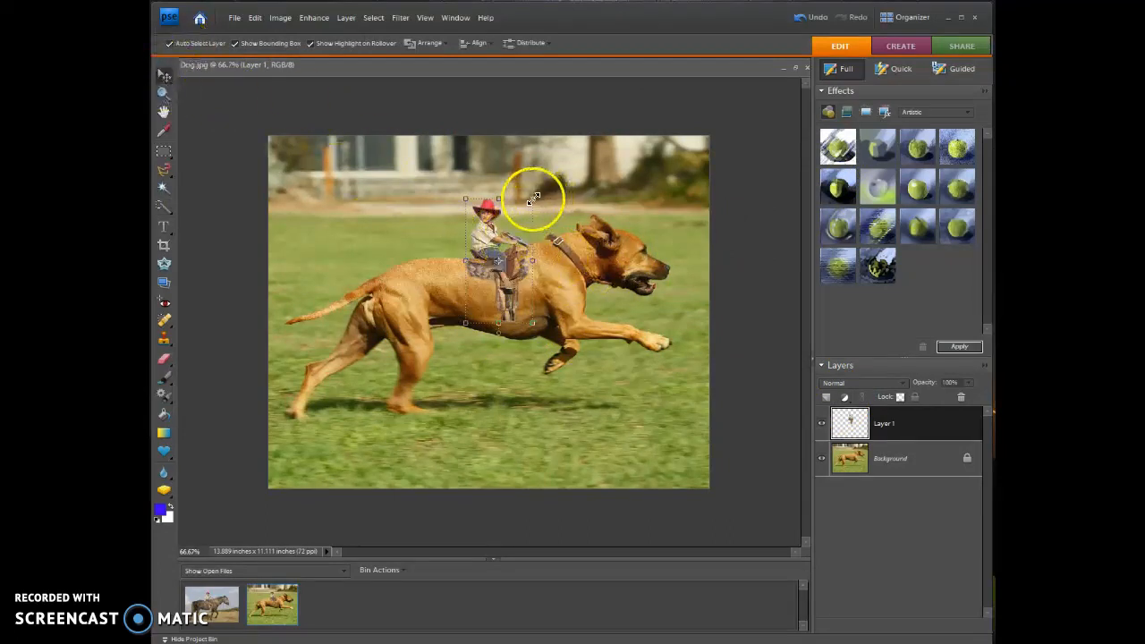
pyautogui.click(532, 199)
pyautogui.moveTo(532, 199); pyautogui.dragTo(556, 183)
pyautogui.moveTo(506, 247); pyautogui.dragTo(514, 256)
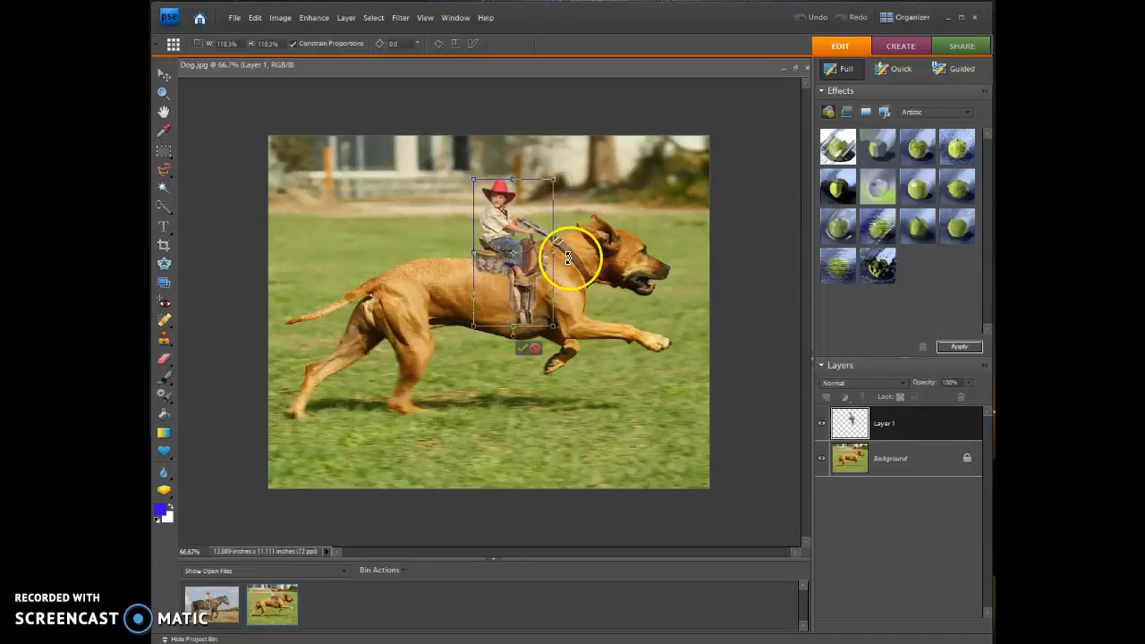
pyautogui.moveTo(554, 328); pyautogui.dragTo(555, 332)
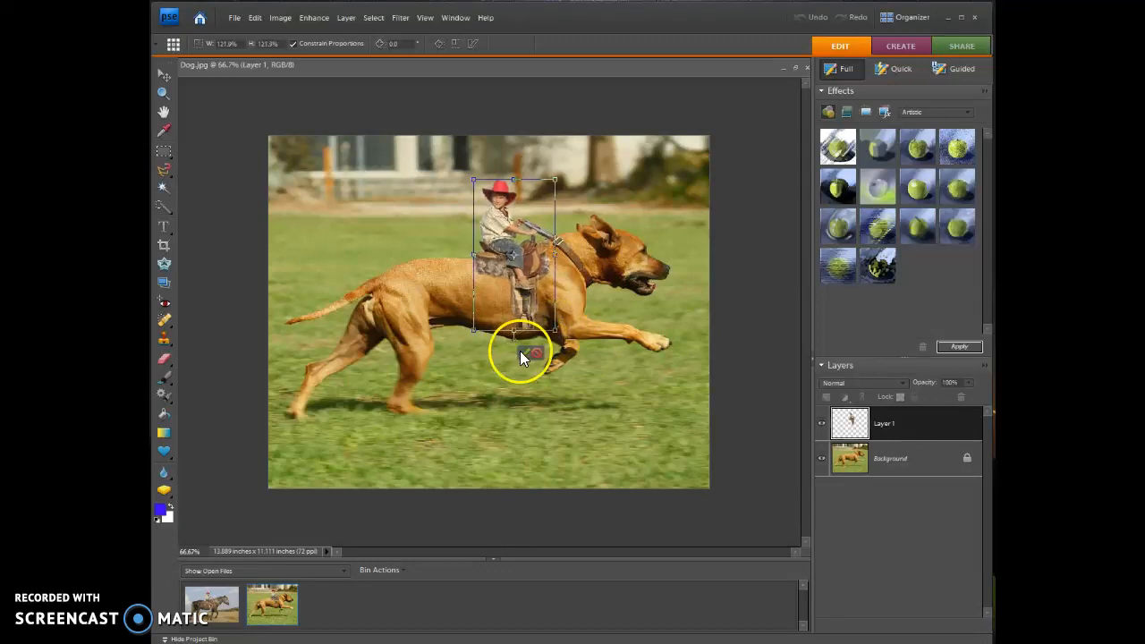
pyautogui.click(523, 353)
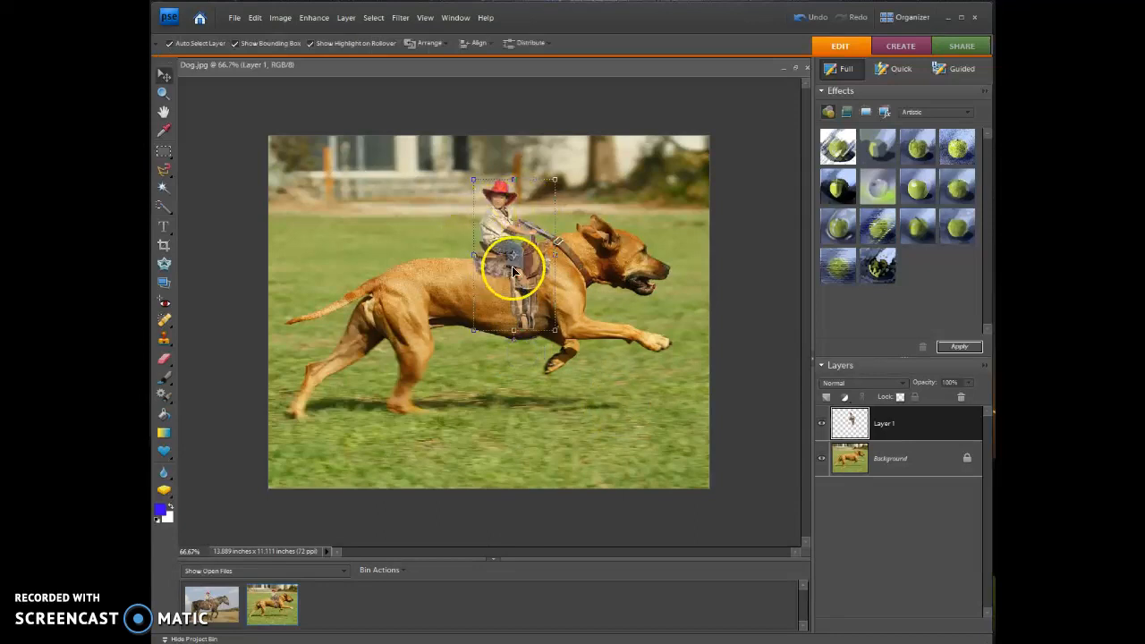
# - Examine the edges of the rider, saddle and stirrup, and activate the Eraser tool in Brush mode
pyautogui.scroll(4, 509, 296)
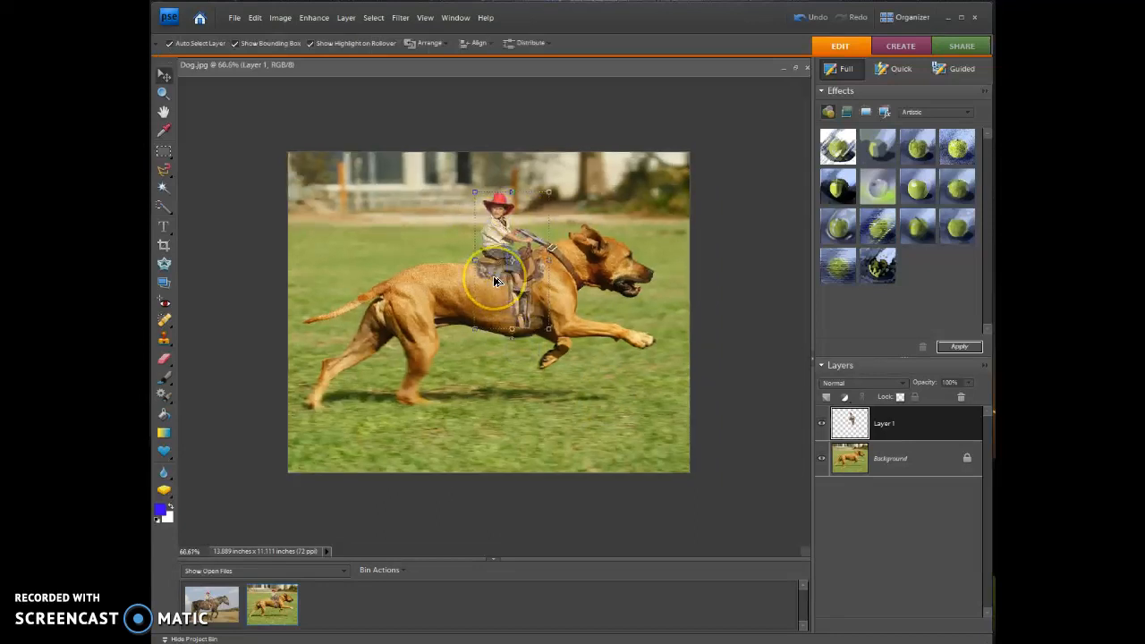
pyautogui.scroll(3, 472, 170)
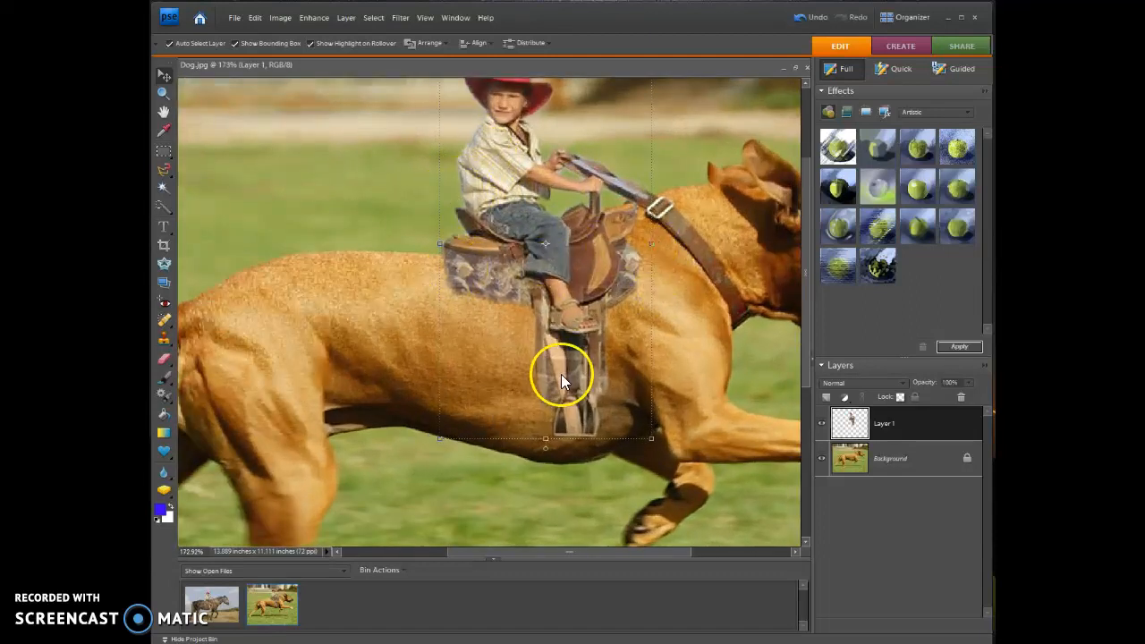
pyautogui.click(366, 324)
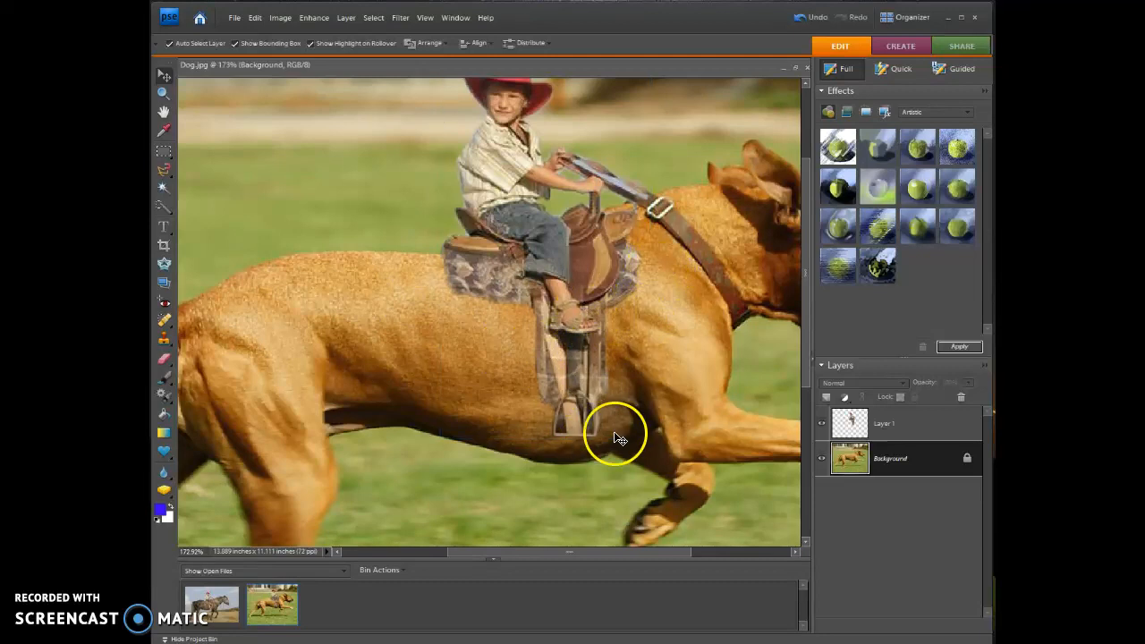
pyautogui.scroll(-1, 588, 423)
pyautogui.scroll(3, 590, 427)
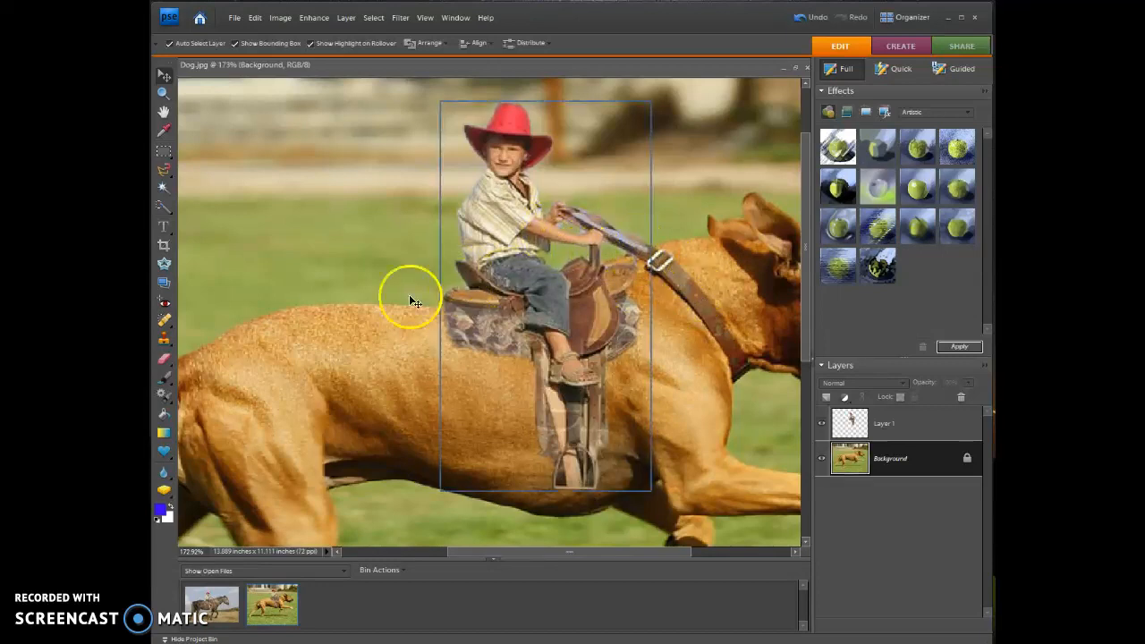
pyautogui.click(164, 360)
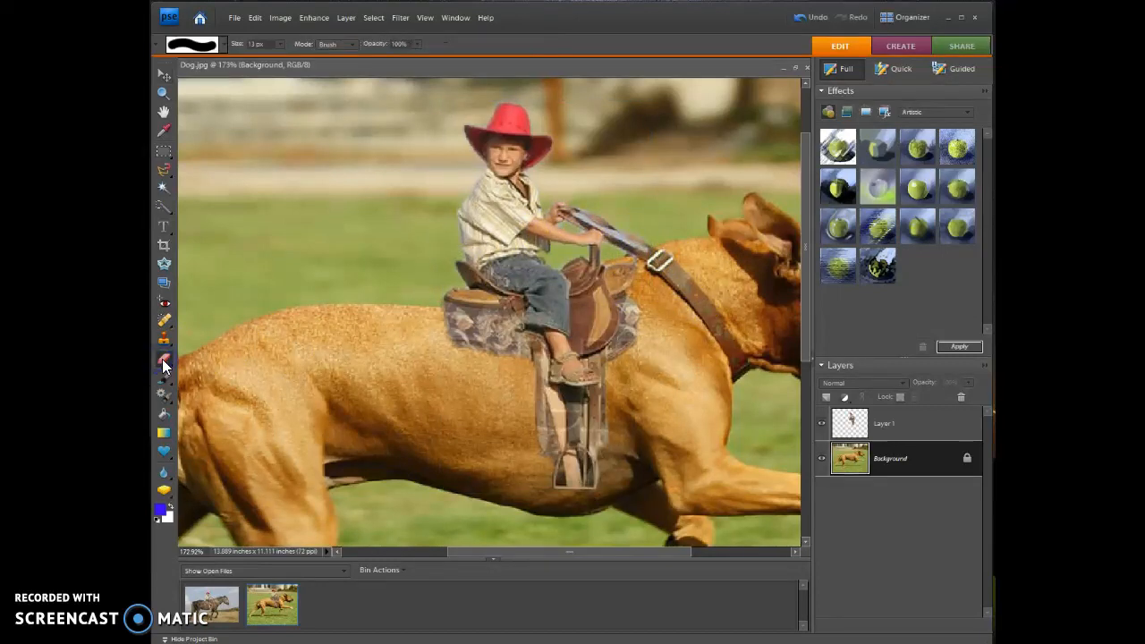
pyautogui.click(354, 45)
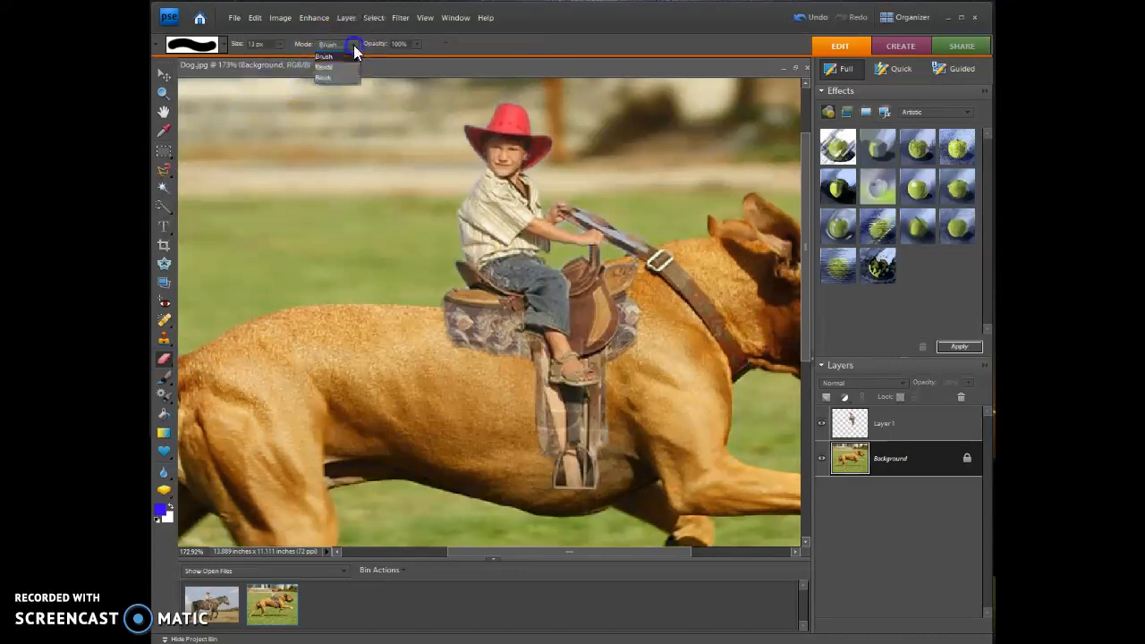
pyautogui.click(354, 45)
# - Lower the Eraser's opacity in stages to 12% and 4% to compare the stroke previews
pyautogui.click(419, 46)
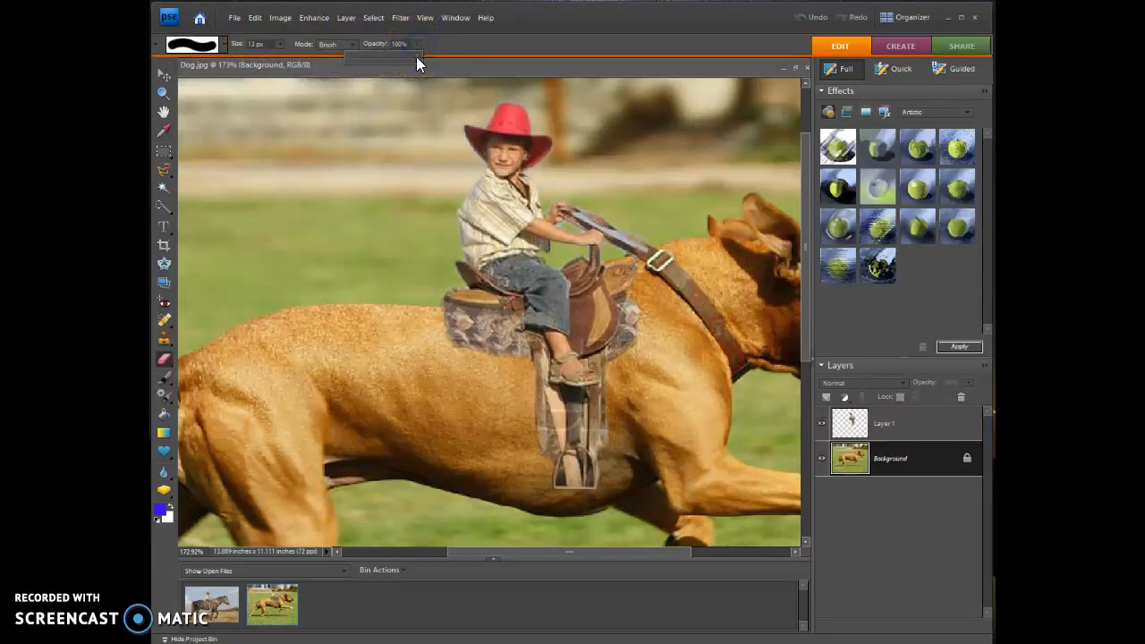
pyautogui.moveTo(381, 56); pyautogui.dragTo(382, 57)
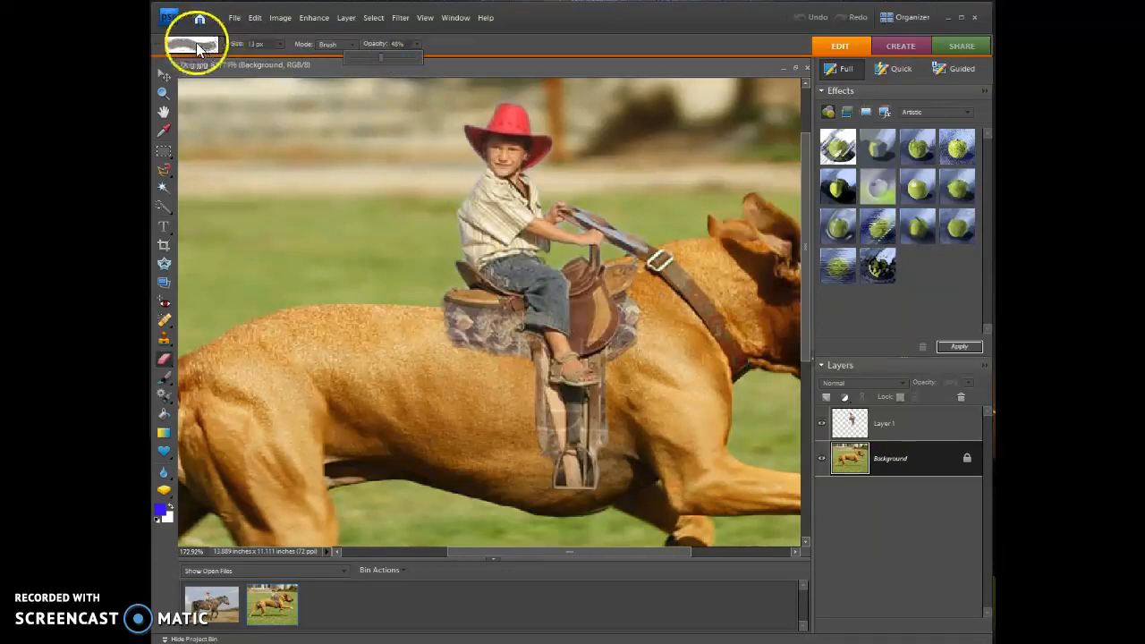
pyautogui.moveTo(386, 57); pyautogui.dragTo(356, 57)
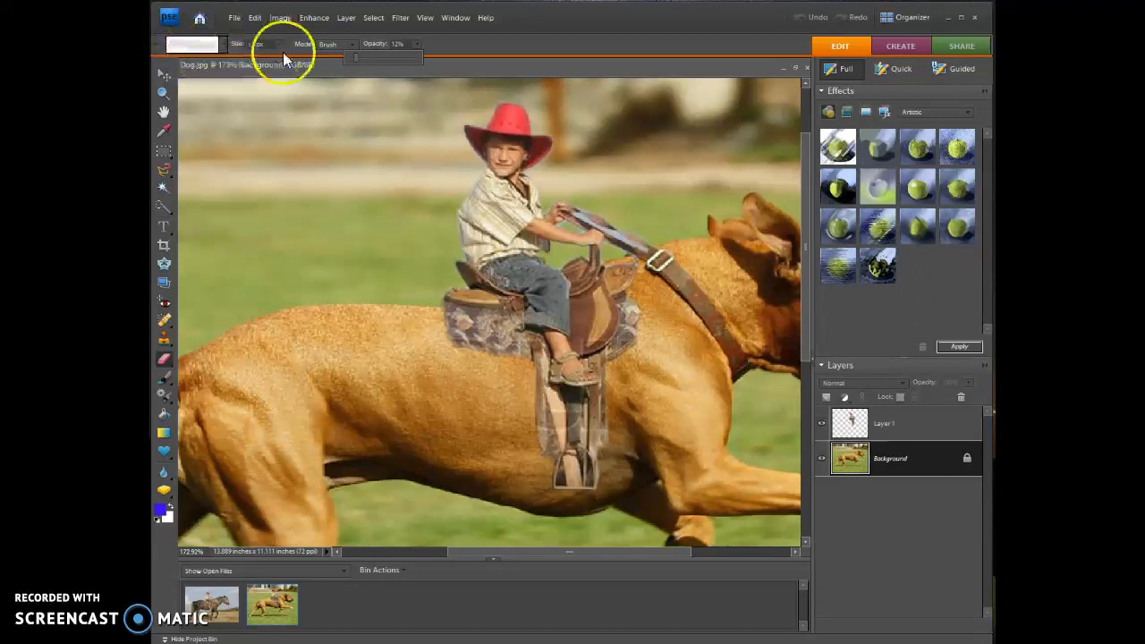
pyautogui.moveTo(353, 57); pyautogui.dragTo(351, 59)
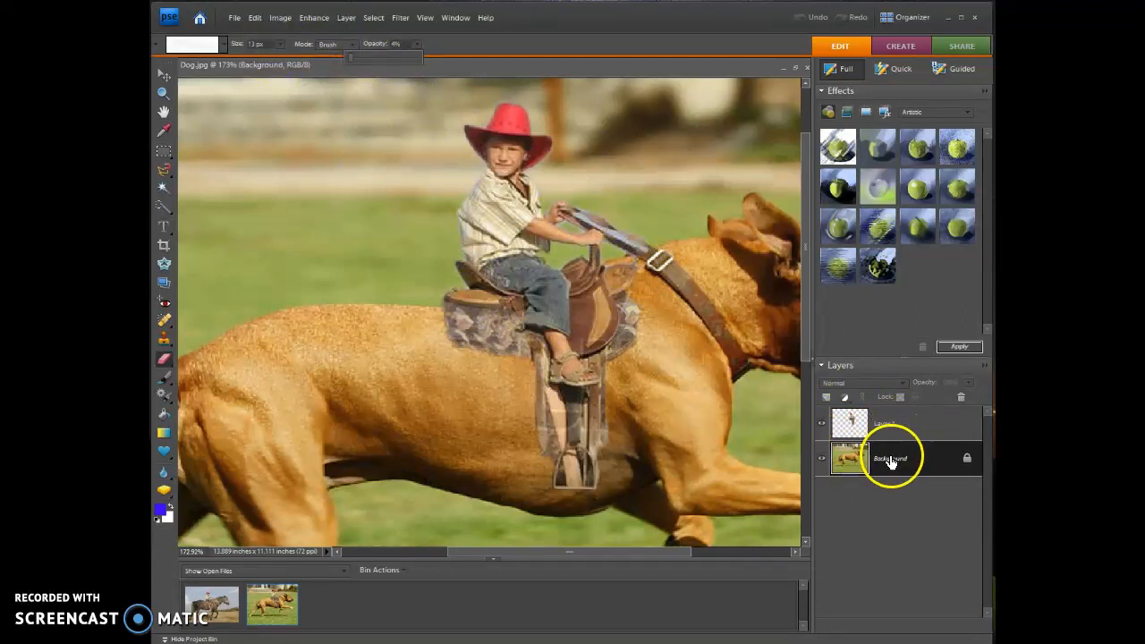
# - On Layer 1, set the Eraser to 36% opacity and soften the leftover fringe around the stirrup, reducing the brush to 6 px
pyautogui.click(891, 426)
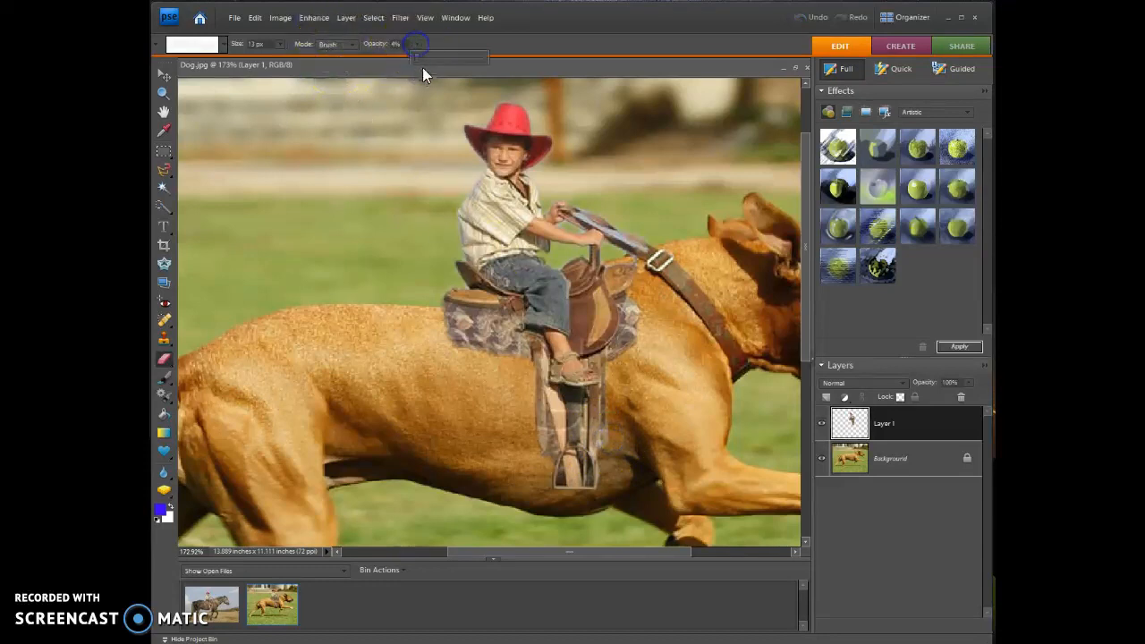
pyautogui.moveTo(427, 57); pyautogui.dragTo(439, 58)
pyautogui.moveTo(605, 422); pyautogui.dragTo(609, 440)
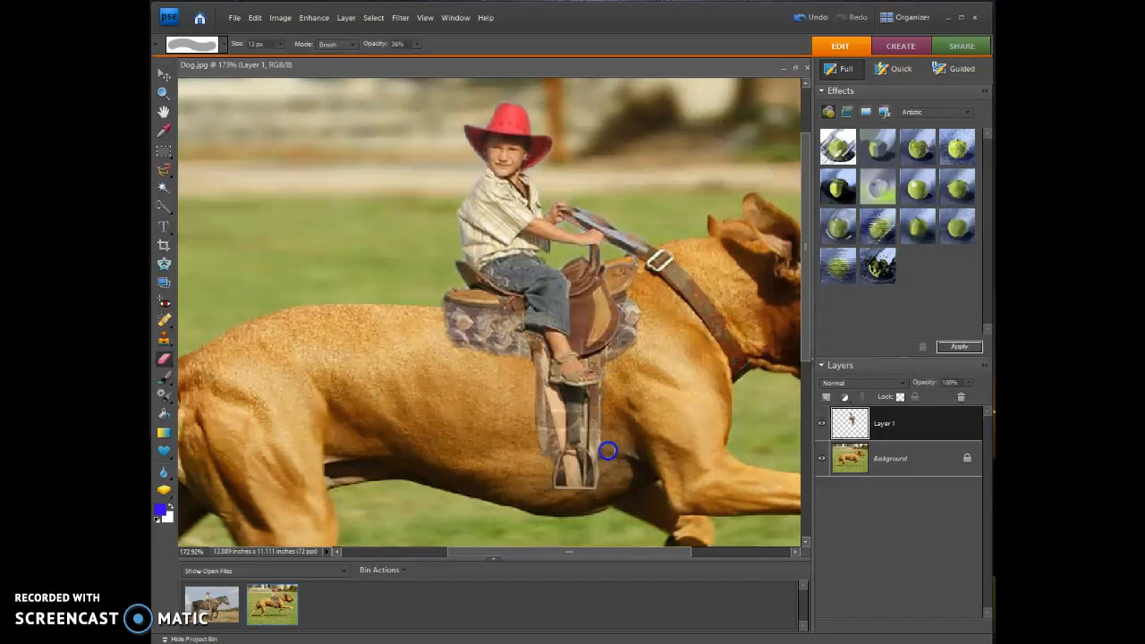
pyautogui.moveTo(633, 444)
pyautogui.mouseDown()
pyautogui.moveTo(544, 442)
pyautogui.moveTo(549, 457)
pyautogui.mouseUp()
pyautogui.click(279, 43)
pyautogui.click(276, 58)
pyautogui.click(554, 443)
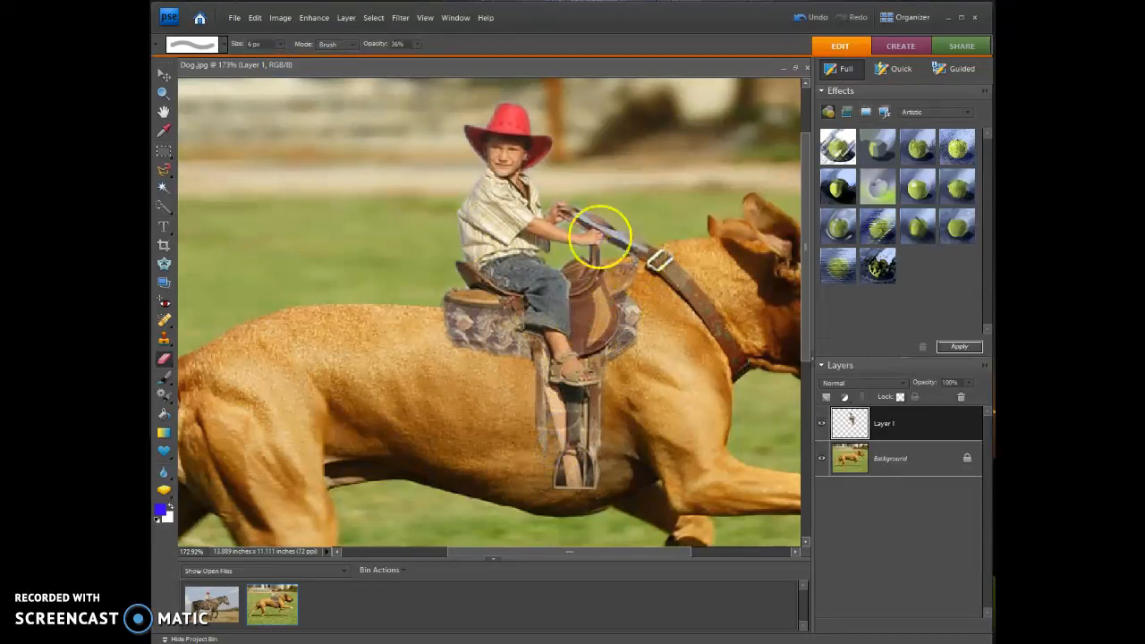
# - Set the Eraser size to 2 px and erase the blue sky between the reins from the dog's collar back to the boy's front hand
pyautogui.scroll(5, 622, 273)
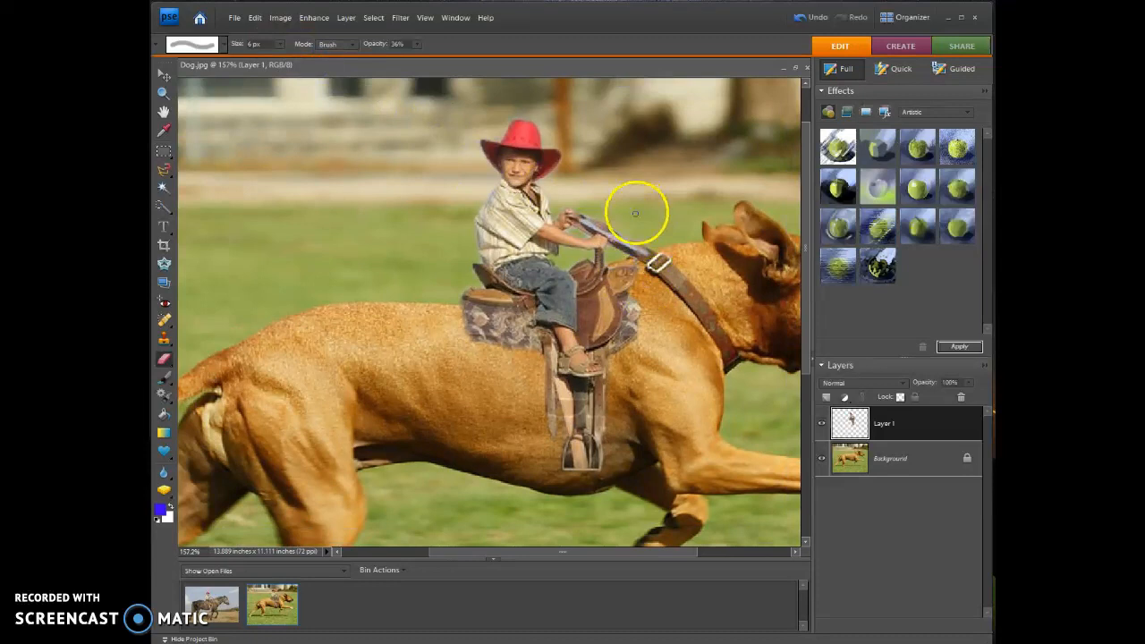
pyautogui.scroll(5, 586, 217)
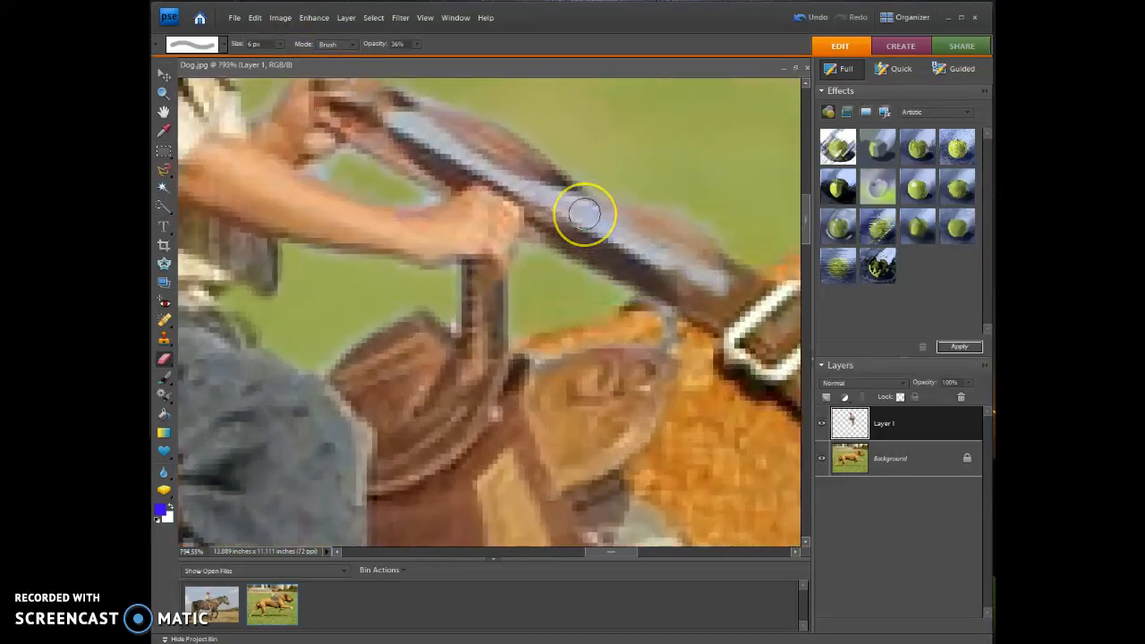
pyautogui.click(278, 43)
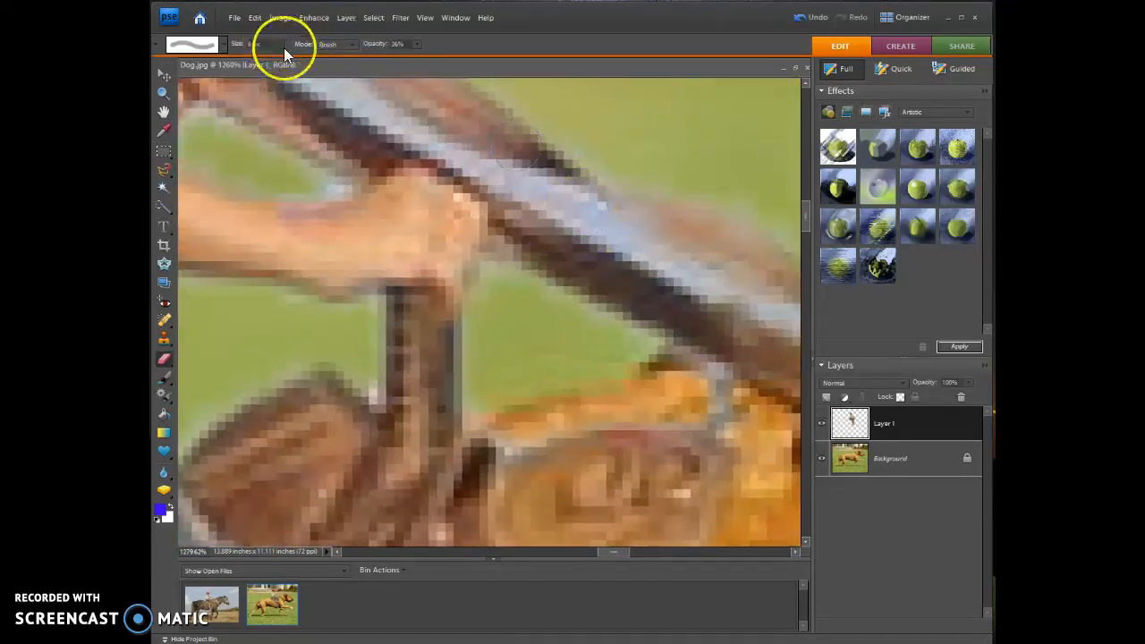
pyautogui.moveTo(280, 56); pyautogui.dragTo(278, 55)
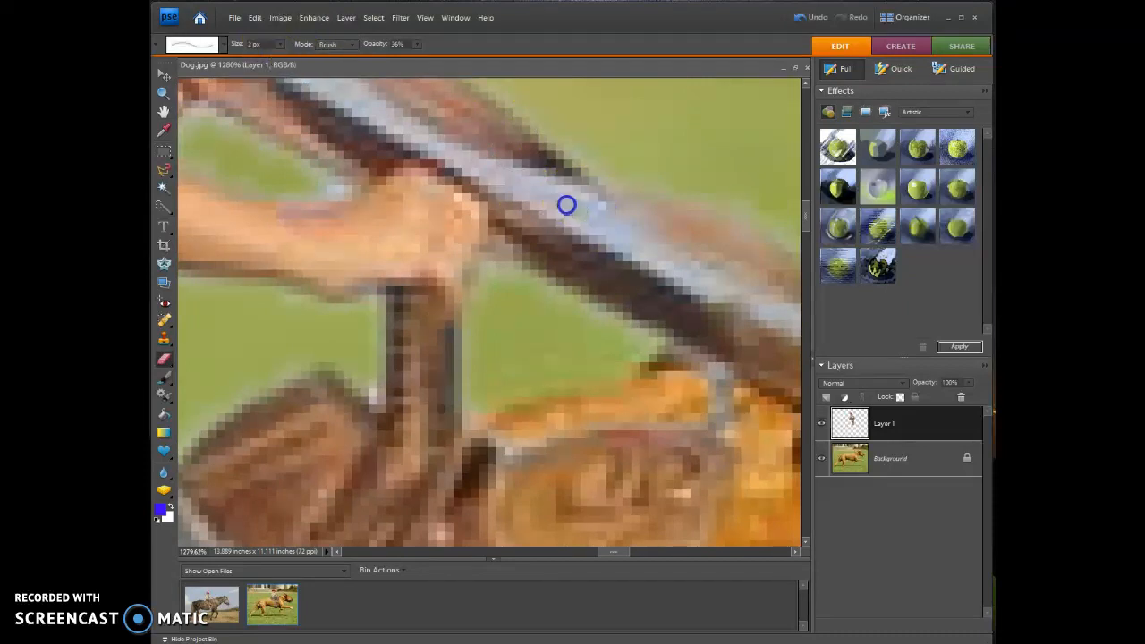
pyautogui.click(583, 215)
pyautogui.click(593, 218)
pyautogui.click(607, 227)
pyautogui.click(629, 239)
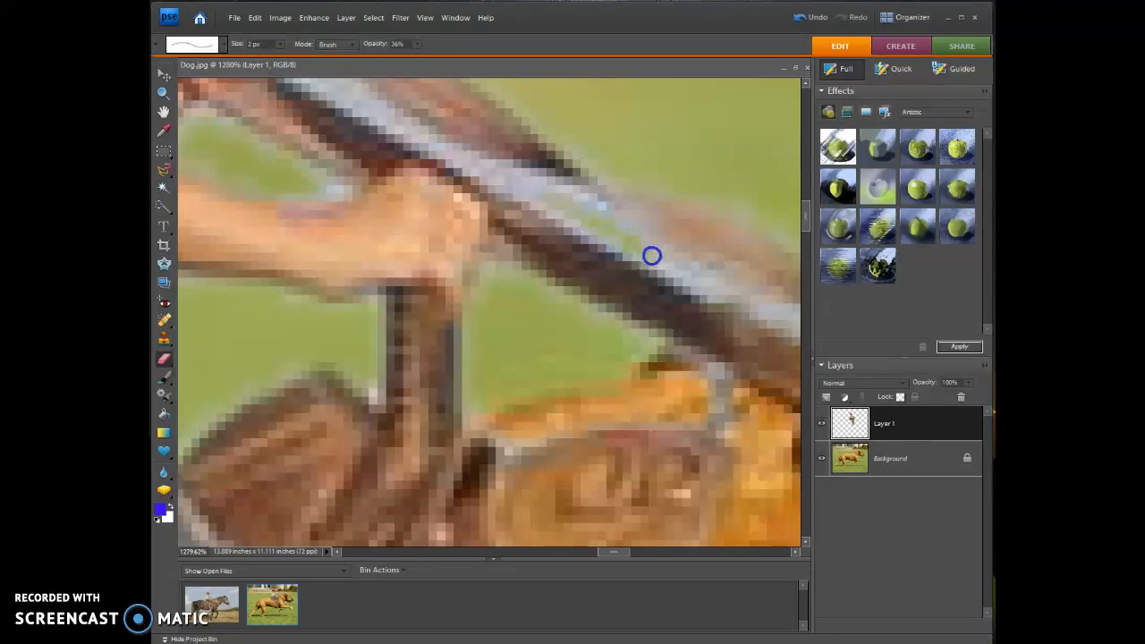
pyautogui.click(714, 295)
pyautogui.click(568, 210)
pyautogui.click(530, 194)
pyautogui.moveTo(495, 166)
pyautogui.mouseDown()
pyautogui.moveTo(532, 191)
pyautogui.moveTo(432, 145)
pyautogui.mouseUp()
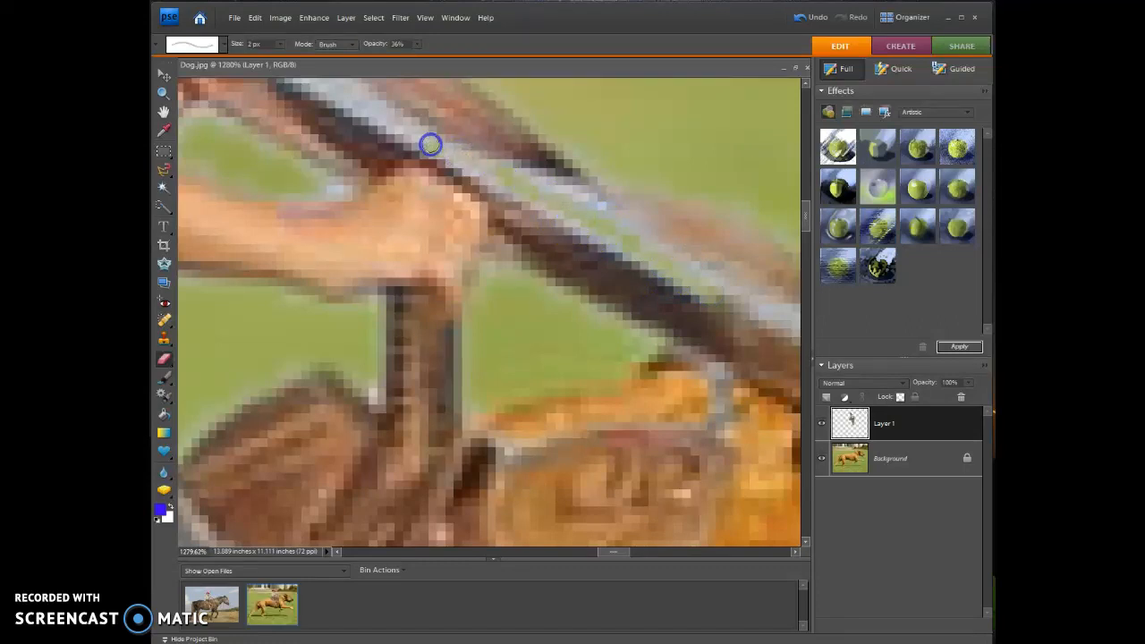
# - Erase the sky remnants in the gap above the boy's forearm and along the upper end of the reins
pyautogui.moveTo(333, 187); pyautogui.dragTo(317, 173)
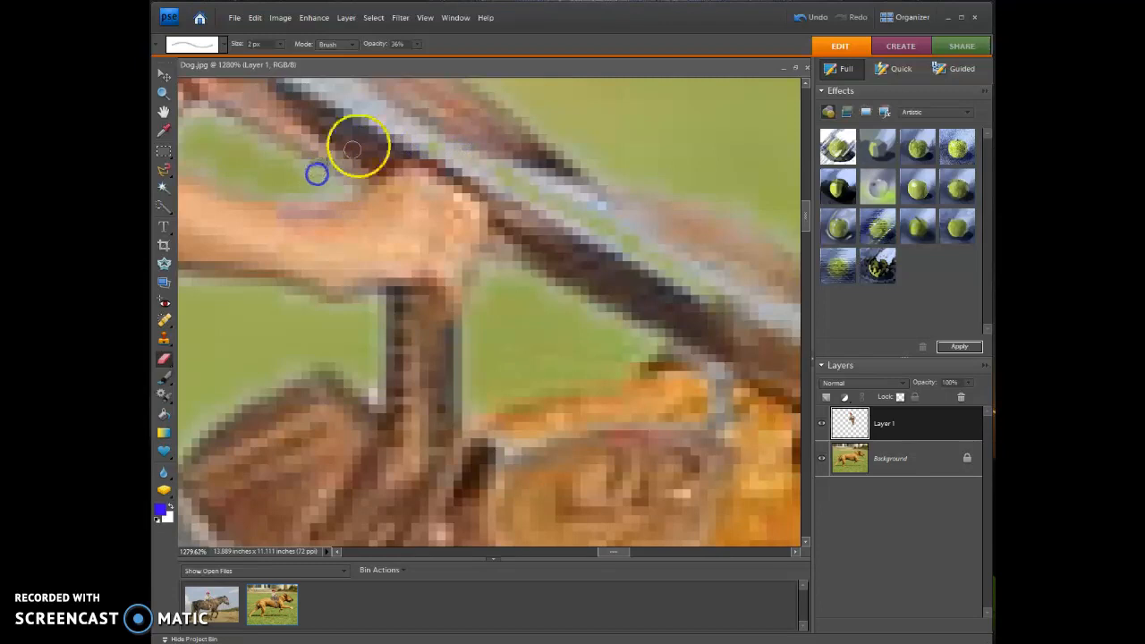
pyautogui.moveTo(363, 107); pyautogui.dragTo(341, 91)
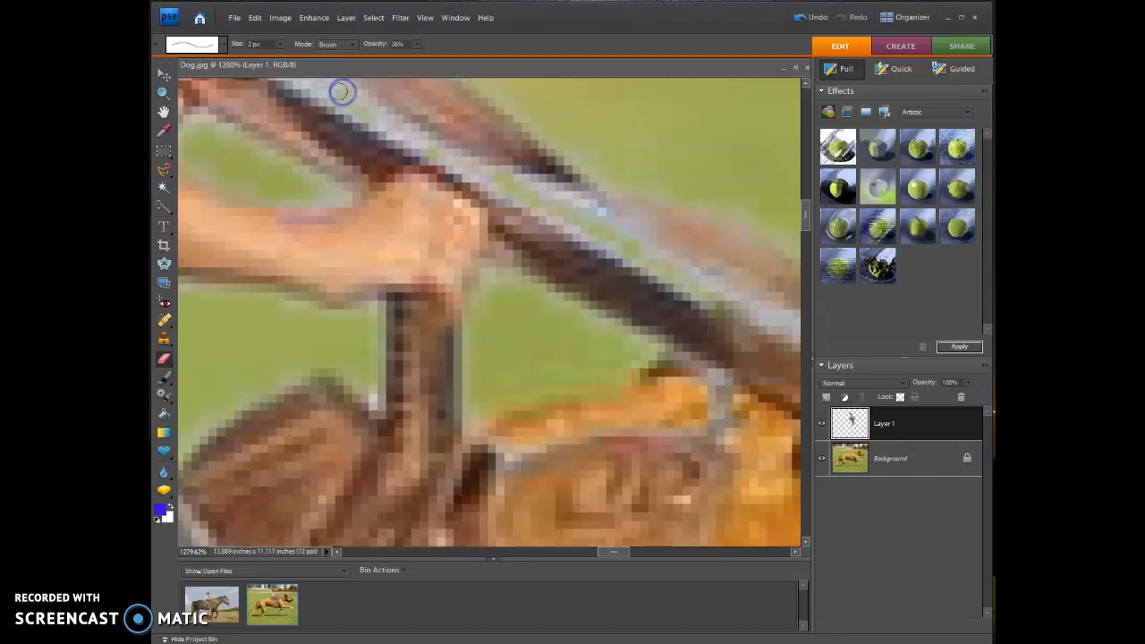
pyautogui.scroll(3, 336, 103)
pyautogui.moveTo(286, 130); pyautogui.dragTo(283, 134)
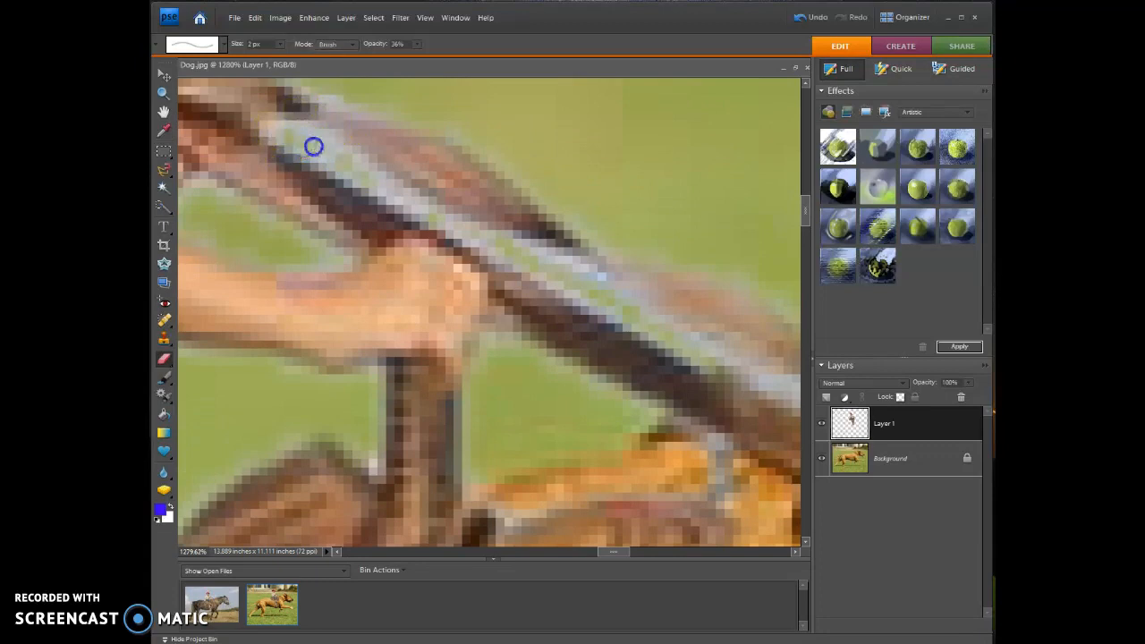
pyautogui.moveTo(358, 173); pyautogui.dragTo(402, 192)
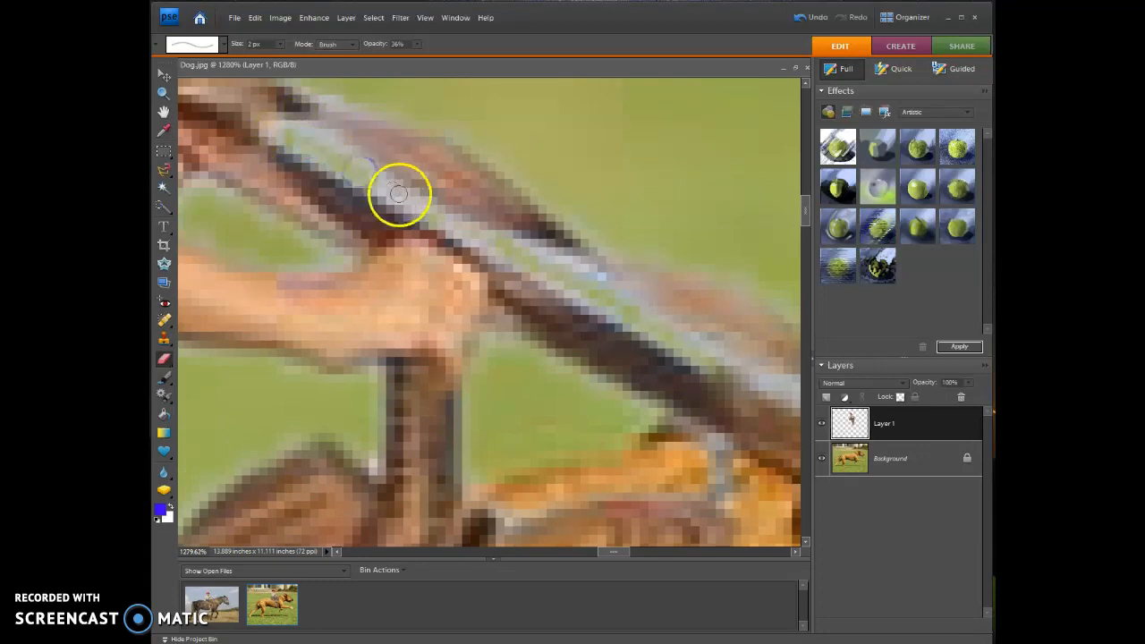
# - Review the whole composite to check how the rider and saddle blend with the dog
pyautogui.scroll(-2, 417, 255)
pyautogui.scroll(-4, 418, 260)
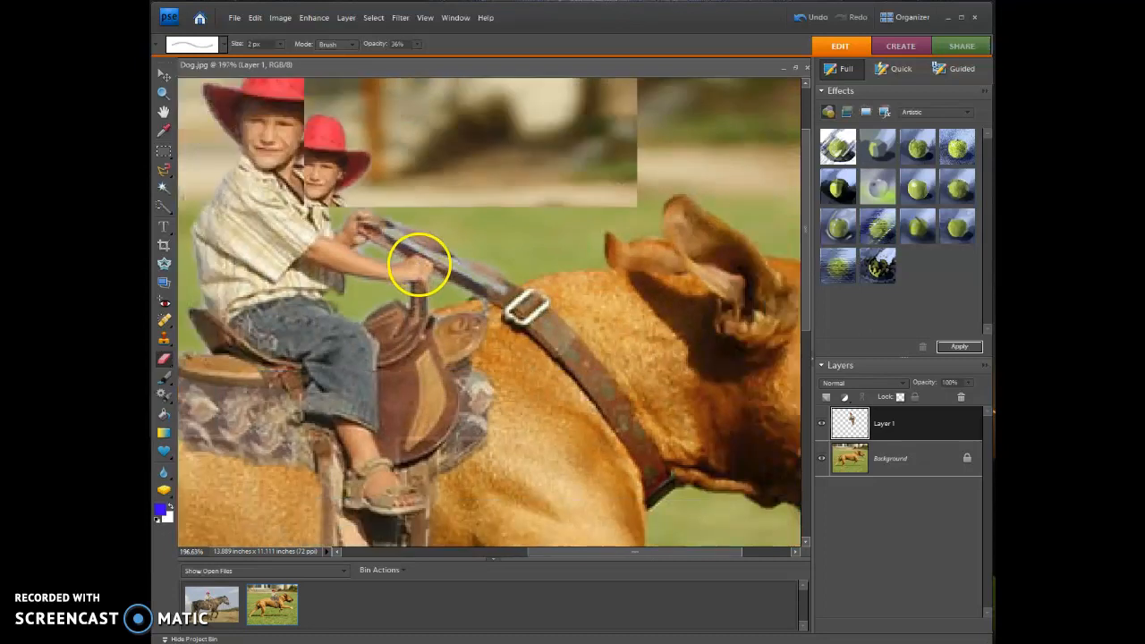
pyautogui.scroll(-1, 419, 265)
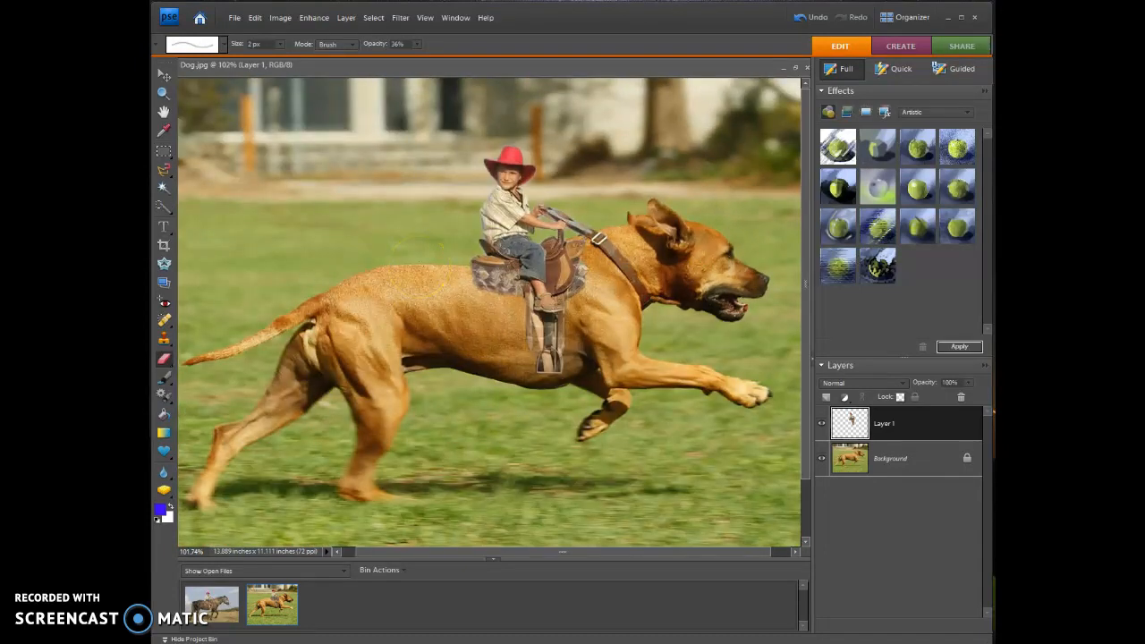
pyautogui.scroll(-1, 420, 265)
pyautogui.scroll(-1, 488, 311)
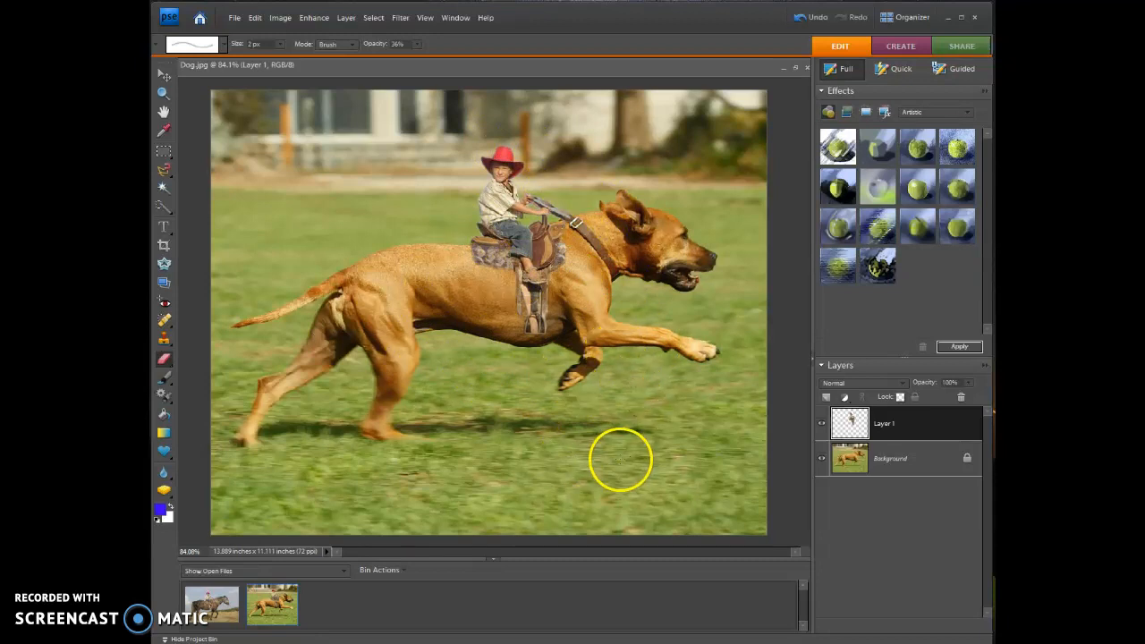
pyautogui.scroll(-1, 548, 432)
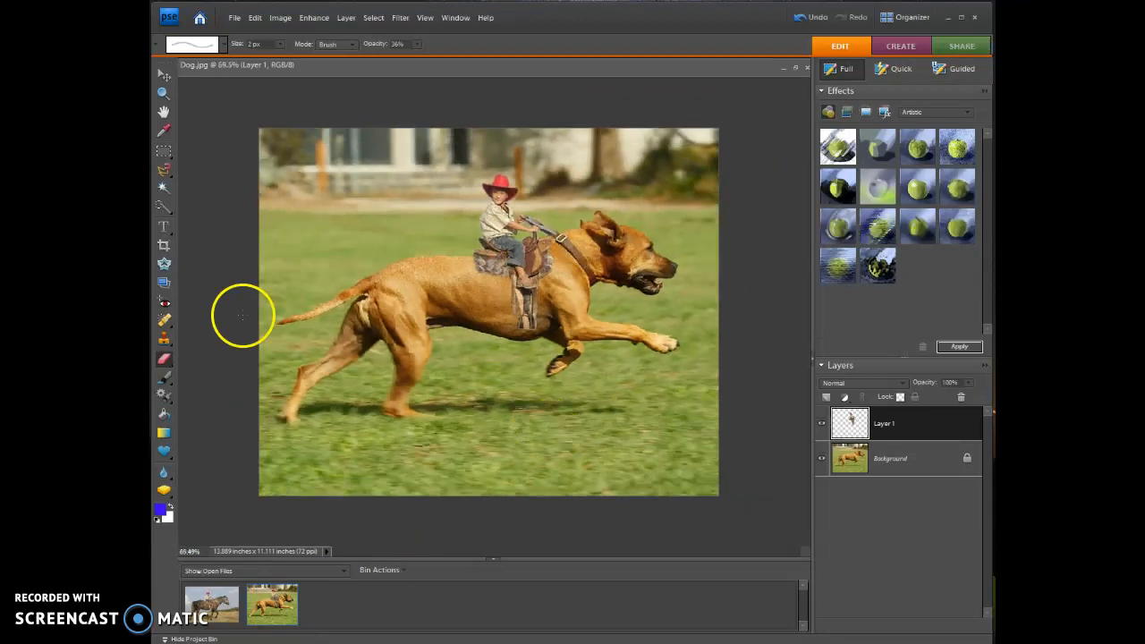